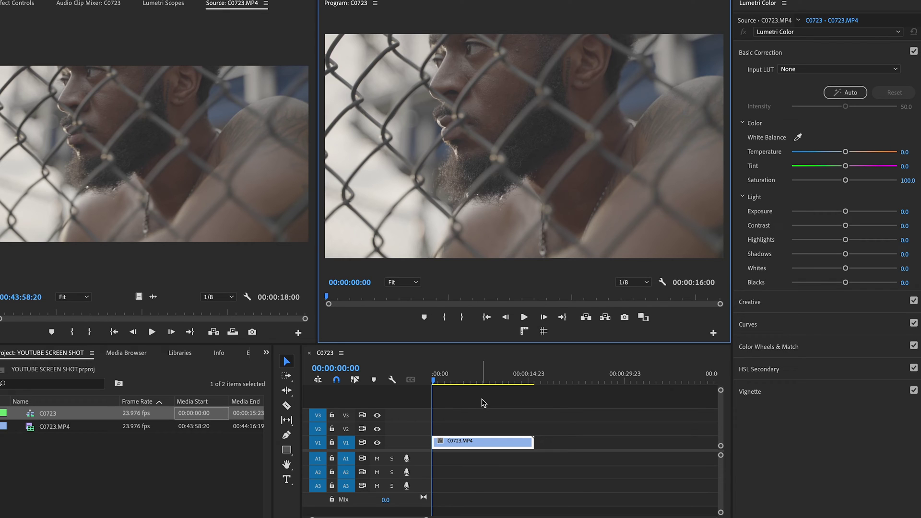
Export the first frame of the C0723 clip as a TIFF still into the MY LUTs folder and import it into the project
click(486, 444)
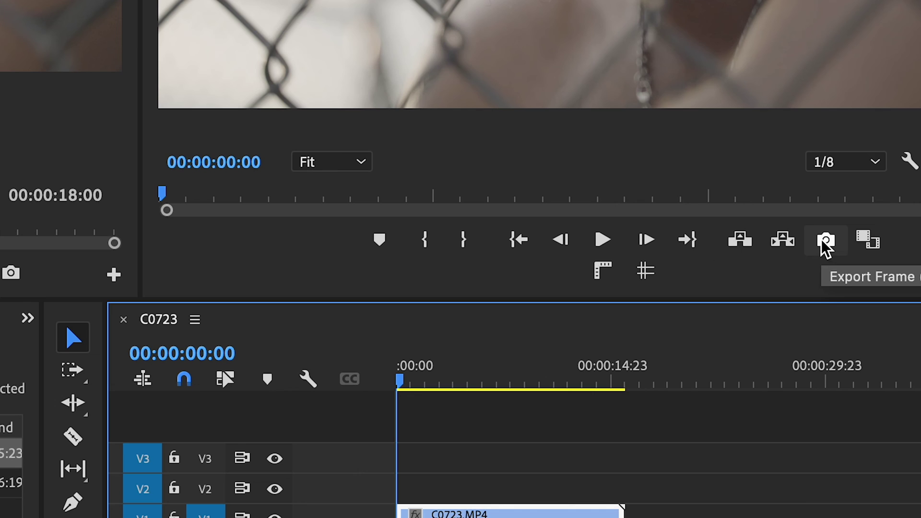
click(624, 318)
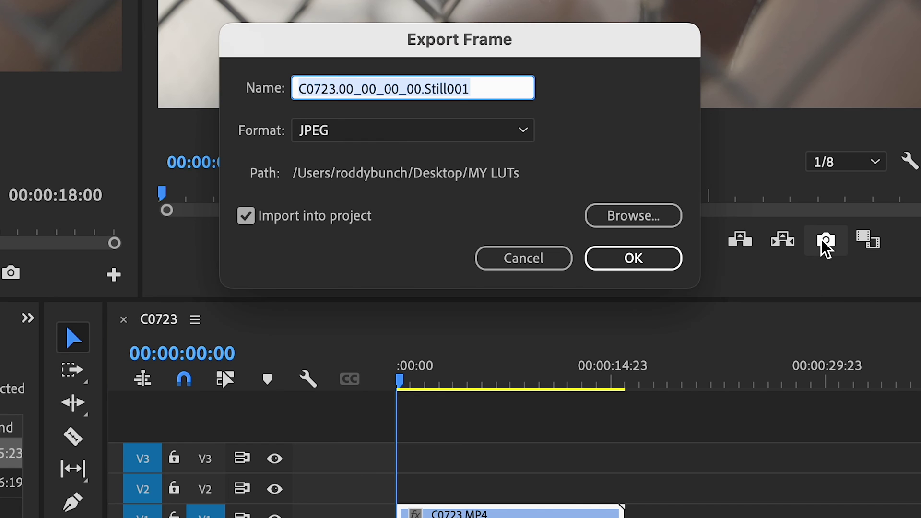
click(525, 133)
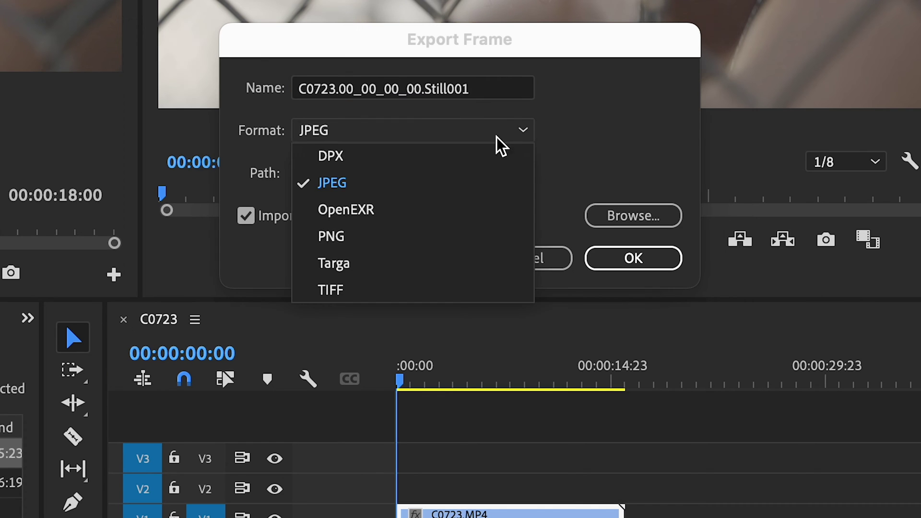
click(385, 293)
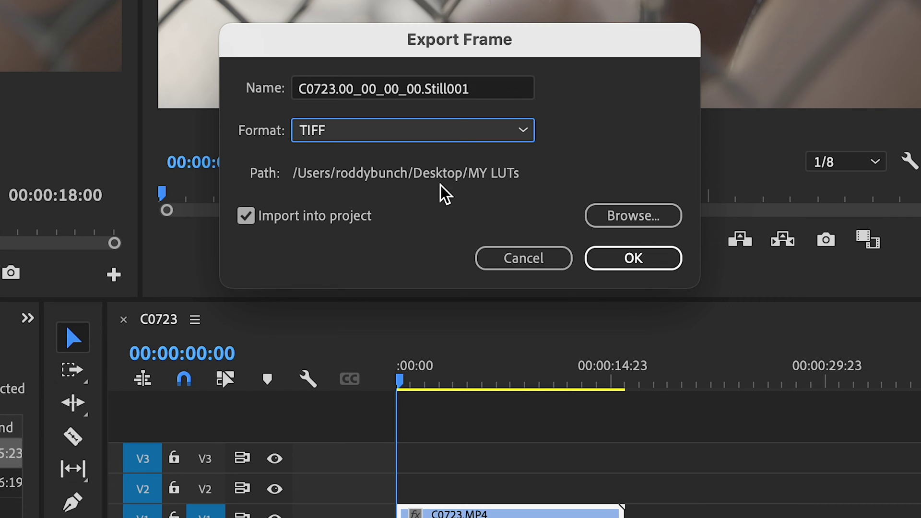
click(648, 265)
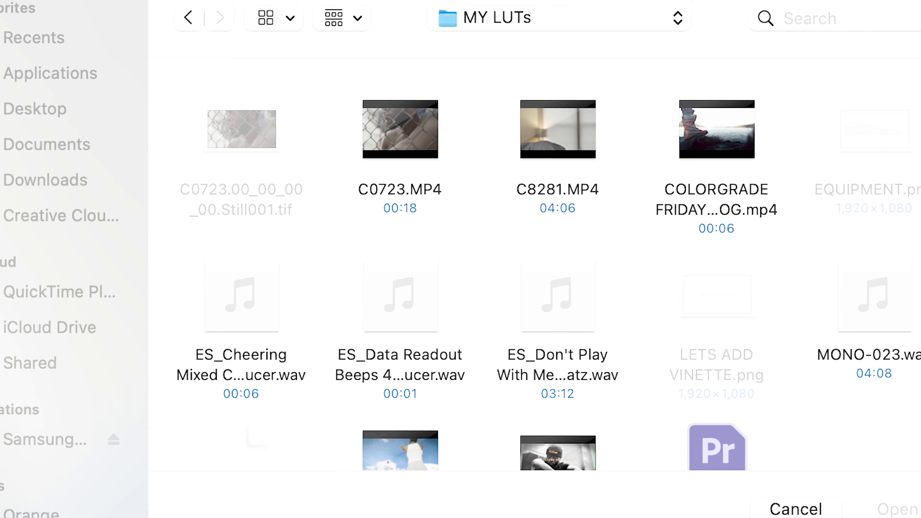
Switch to Lightroom Classic and import the still C0723.00_00_00_00.Still001.tif from the MY LUTs folder into the catalog
mouse_move(260, 240)
click(516, 260)
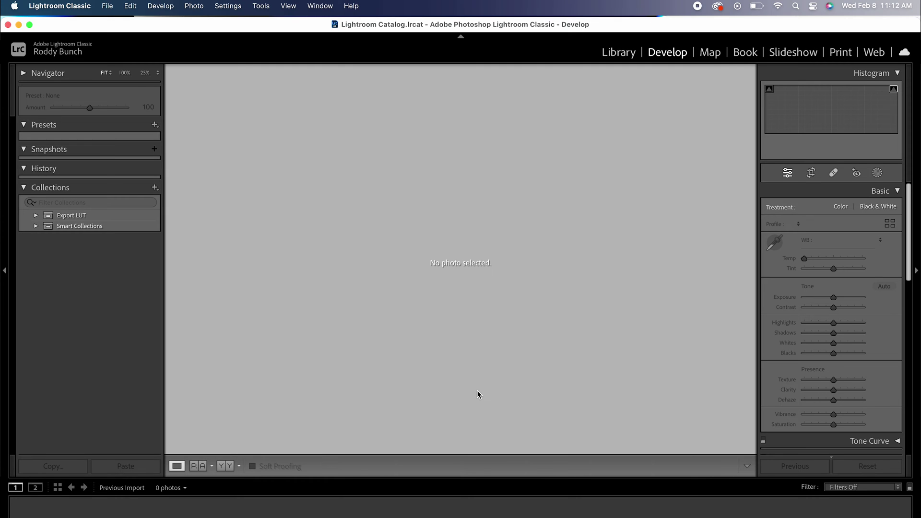
click(626, 55)
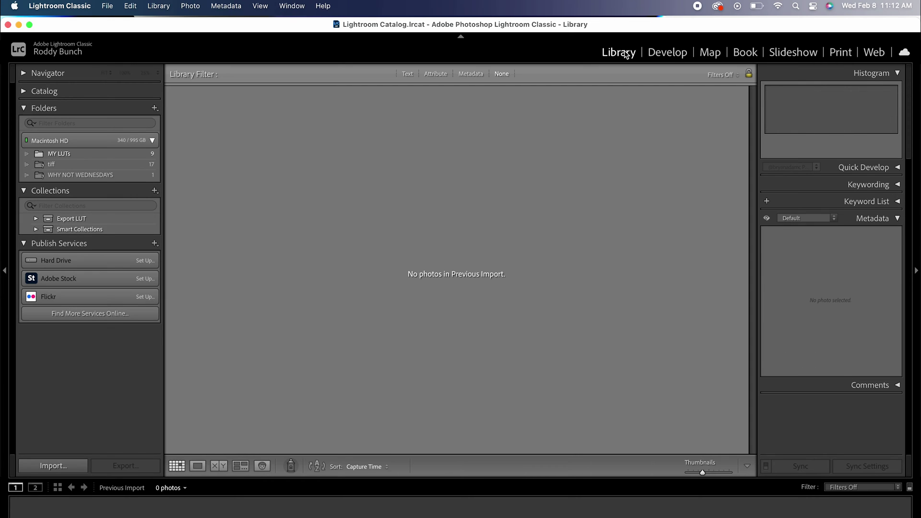
click(48, 468)
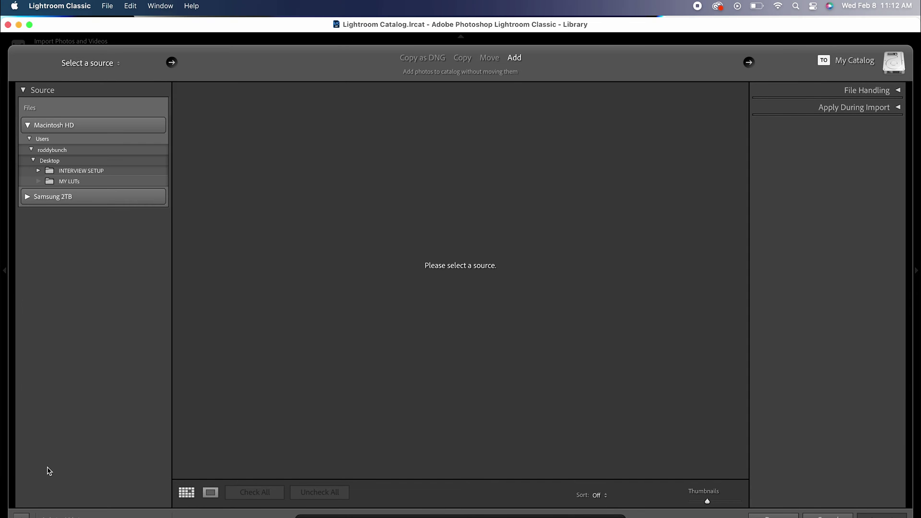
click(107, 171)
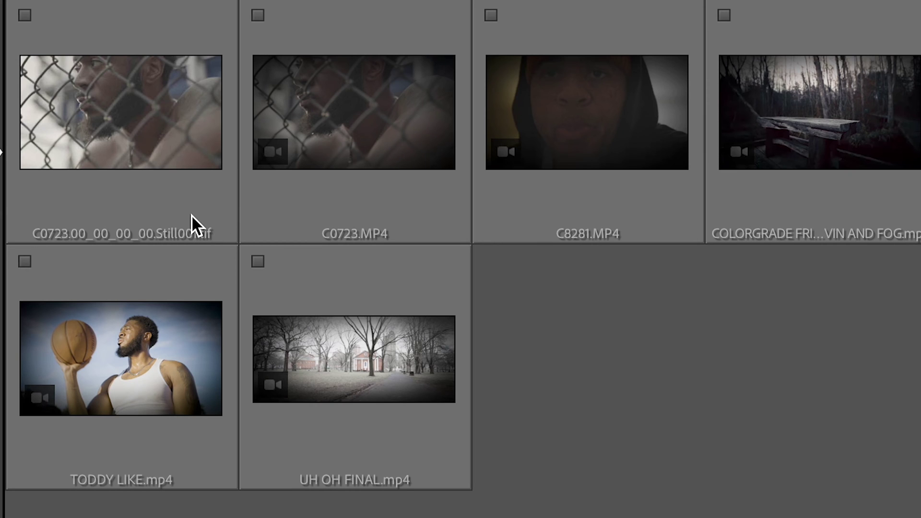
click(25, 16)
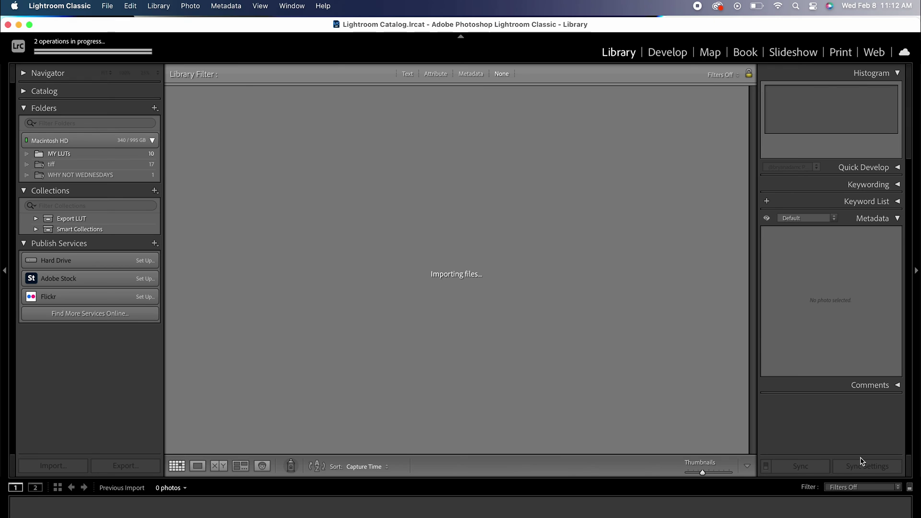
In the Develop module, set the HSL saturation of all eight colours of the imported still to -100
click(665, 52)
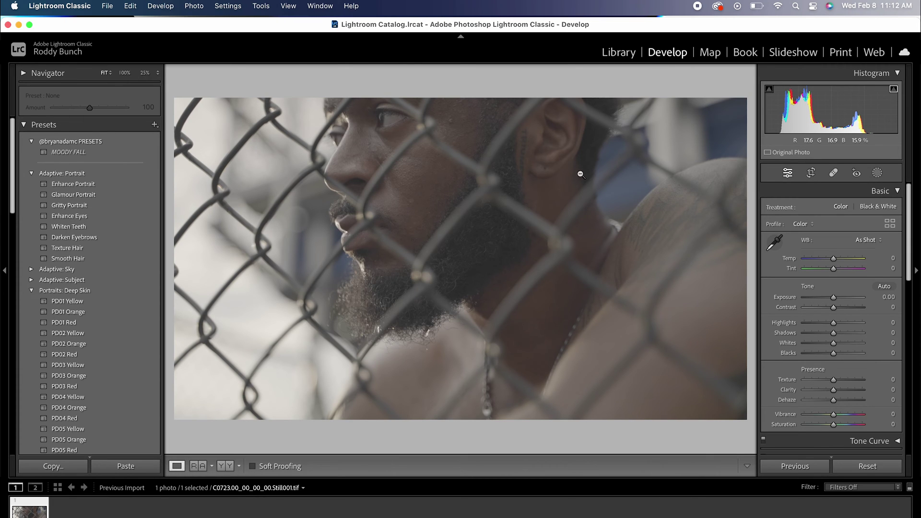
drag(909, 232, 908, 316)
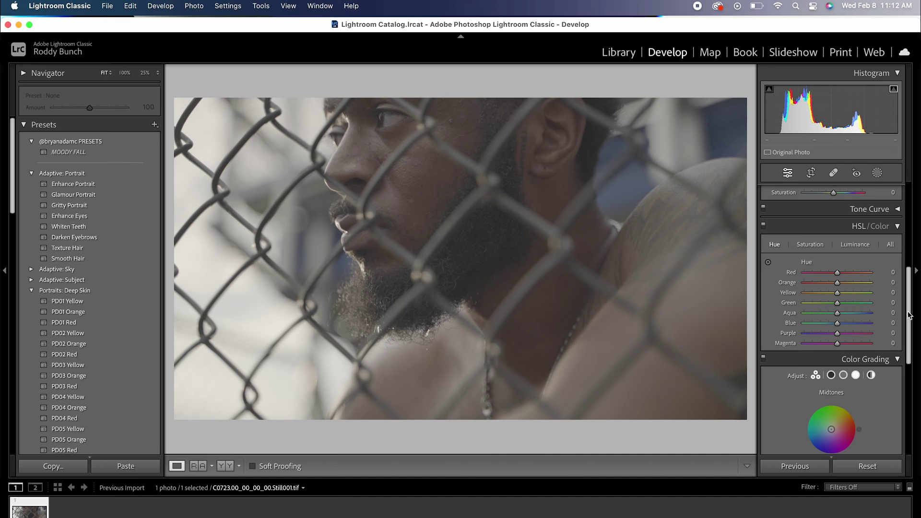
click(812, 246)
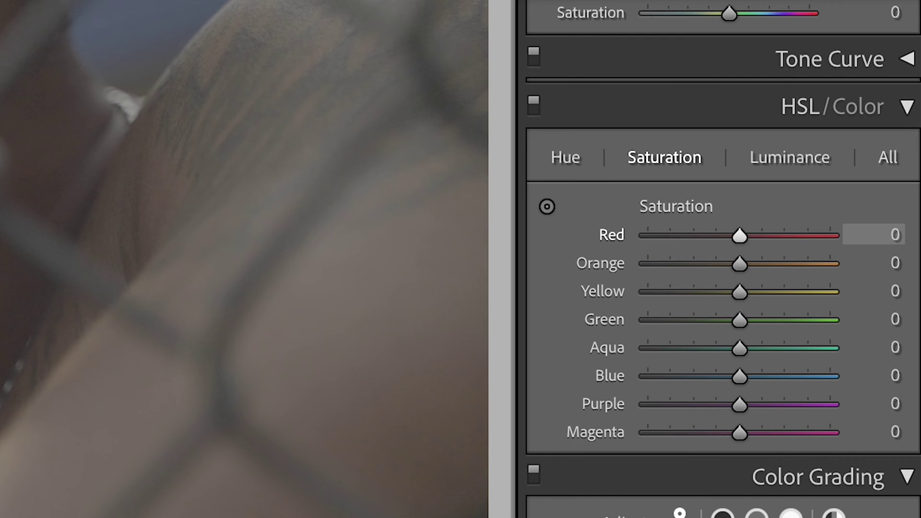
drag(837, 273, 796, 277)
drag(739, 264, 641, 266)
drag(744, 294, 647, 294)
drag(735, 320, 634, 321)
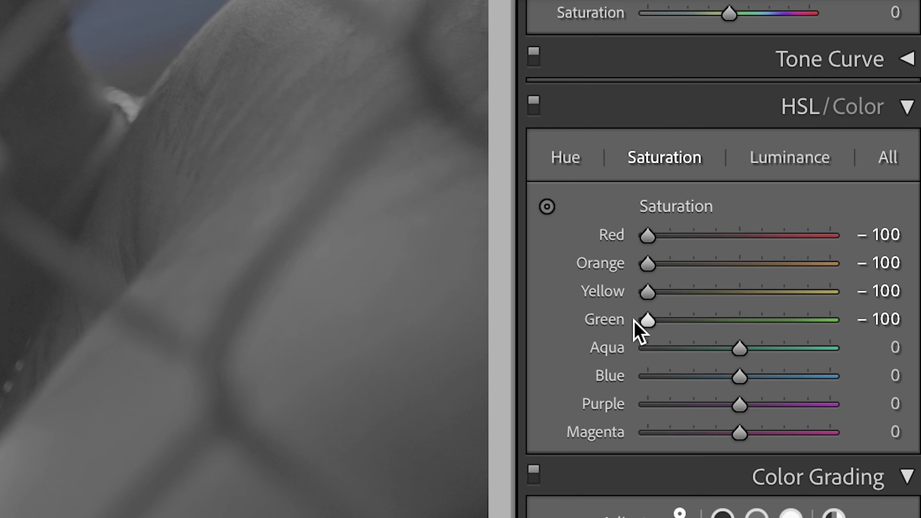
drag(735, 347, 639, 356)
drag(739, 377, 592, 381)
drag(733, 405, 618, 408)
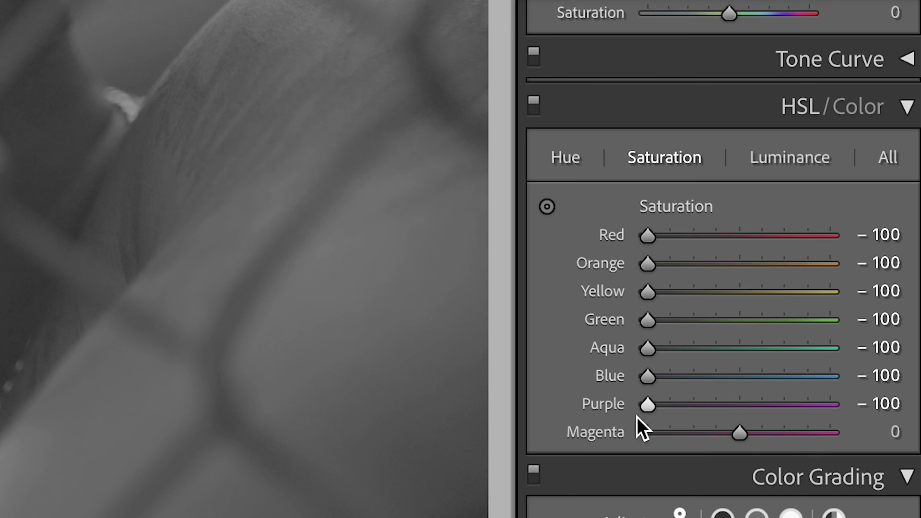
drag(740, 432, 596, 436)
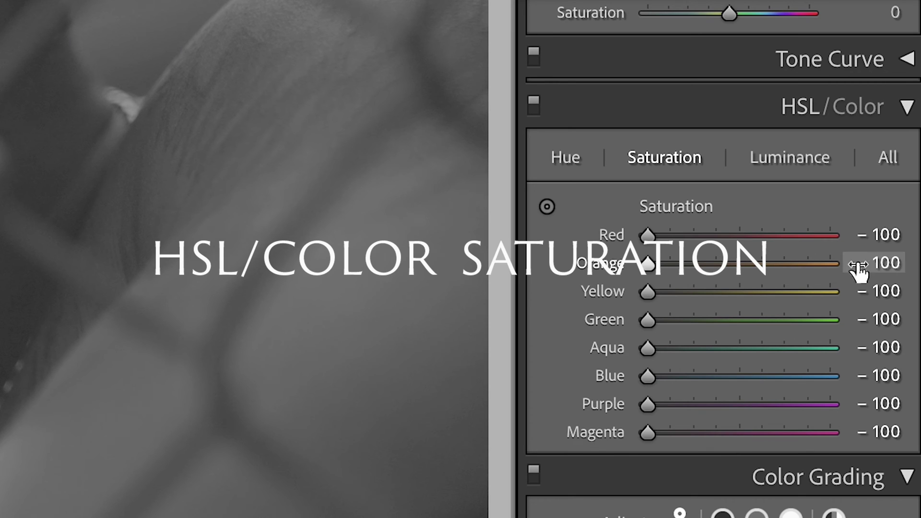
Set the still's basic tone values to Blacks -39, Whites +61, Contrast +18 and Shadows -31
scroll(843, 288, up, 10)
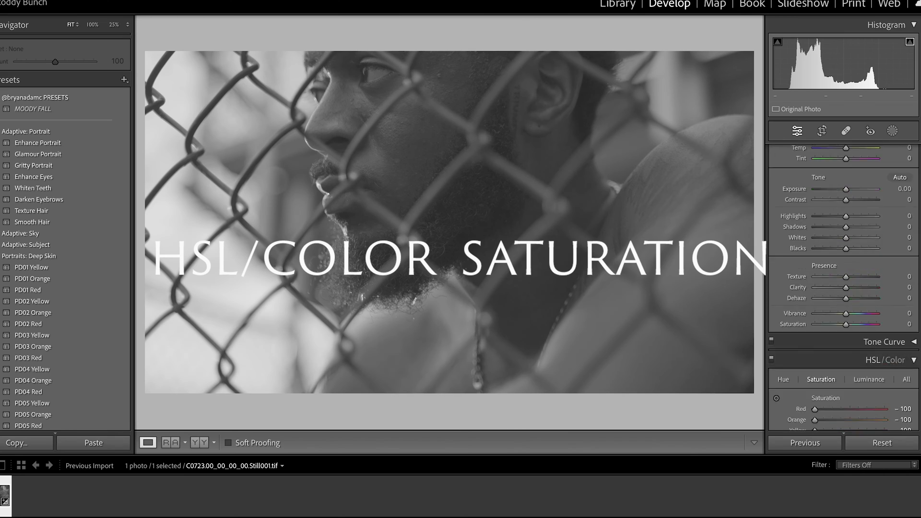
scroll(844, 288, up, 1)
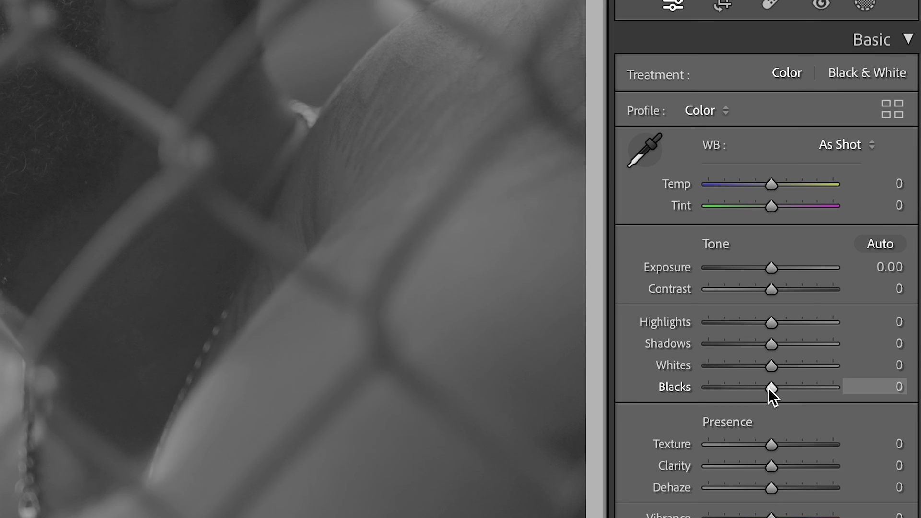
drag(769, 388, 744, 389)
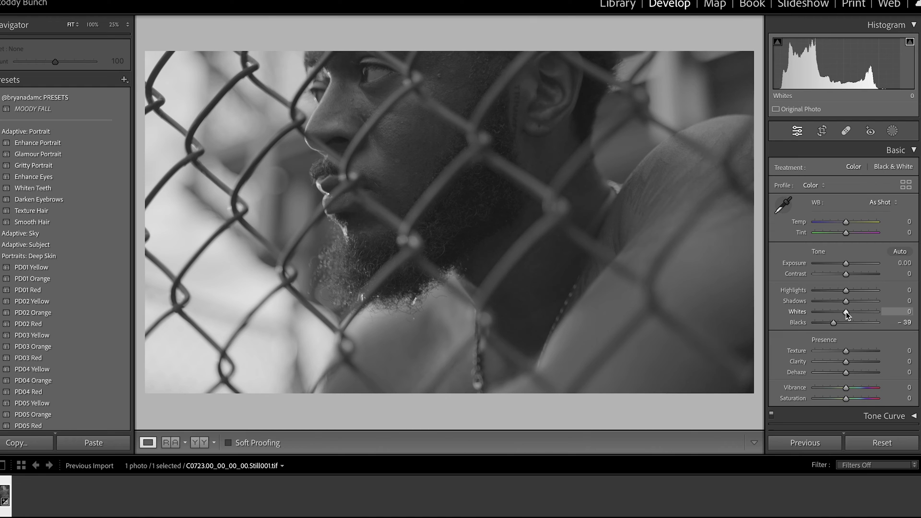
drag(847, 313, 865, 312)
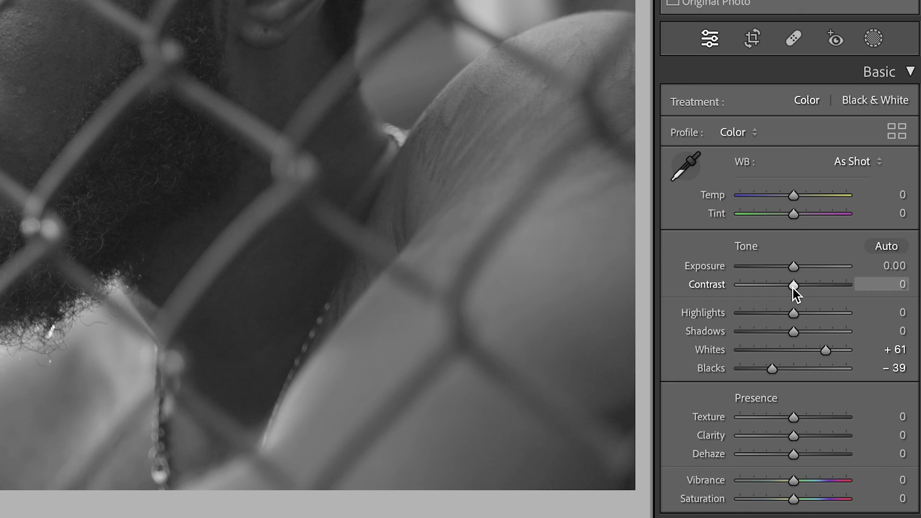
drag(793, 289, 802, 286)
drag(790, 333, 774, 336)
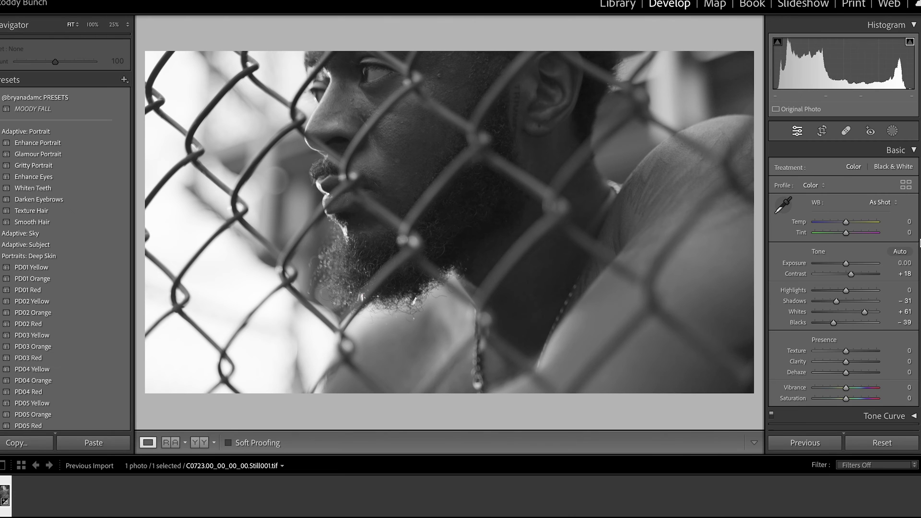
Set the HSL saturation to Red -75, Orange +56 and Blue +39, keeping Aqua at -100
scroll(844, 283, down, 10)
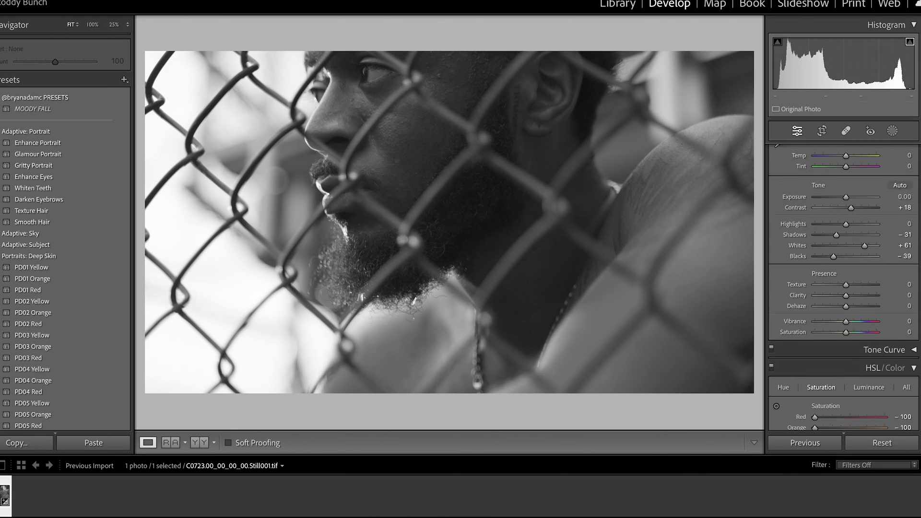
scroll(843, 287, down, 1)
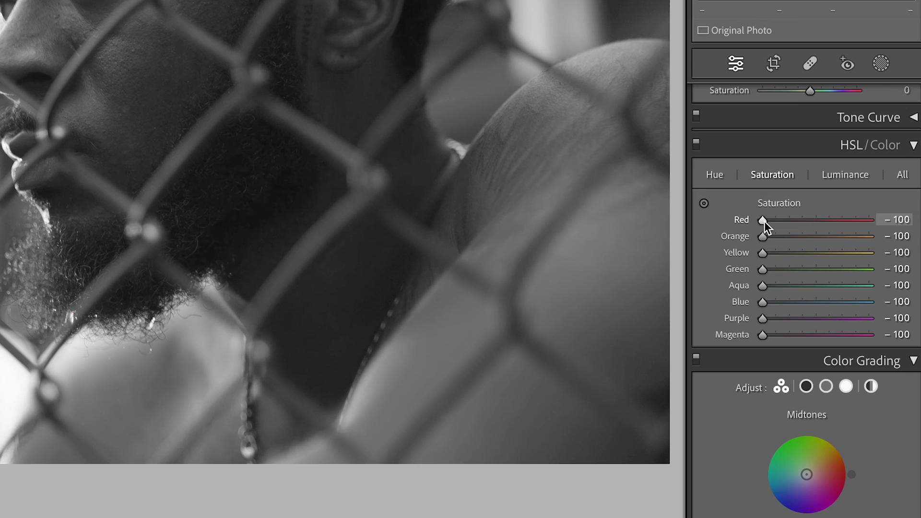
drag(764, 221, 839, 223)
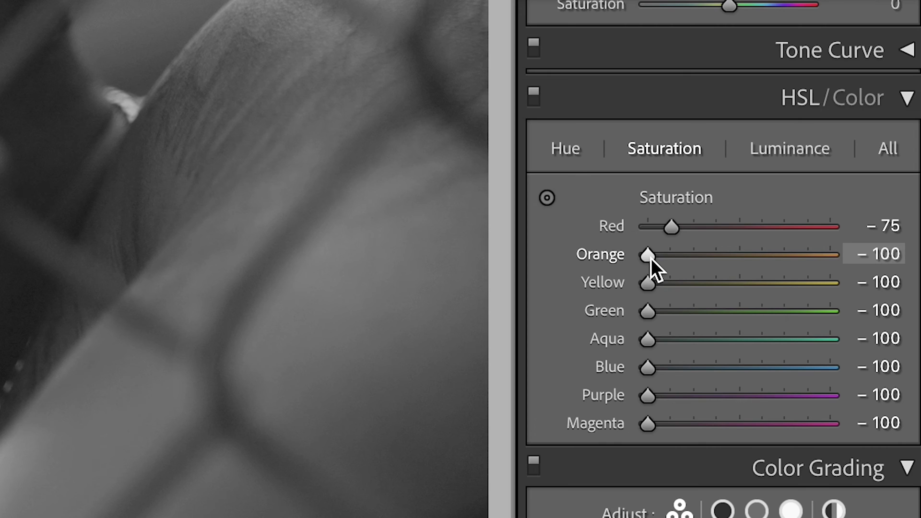
drag(650, 258, 681, 254)
drag(682, 254, 733, 256)
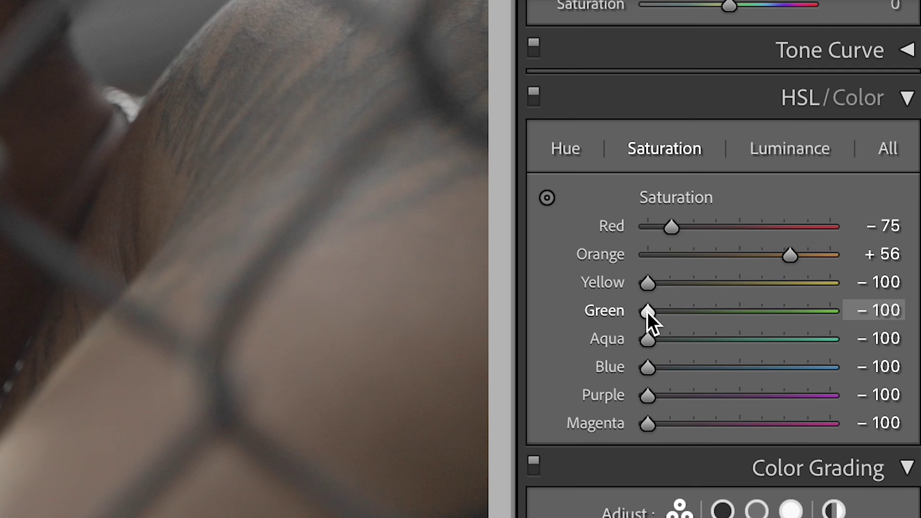
drag(652, 339, 621, 344)
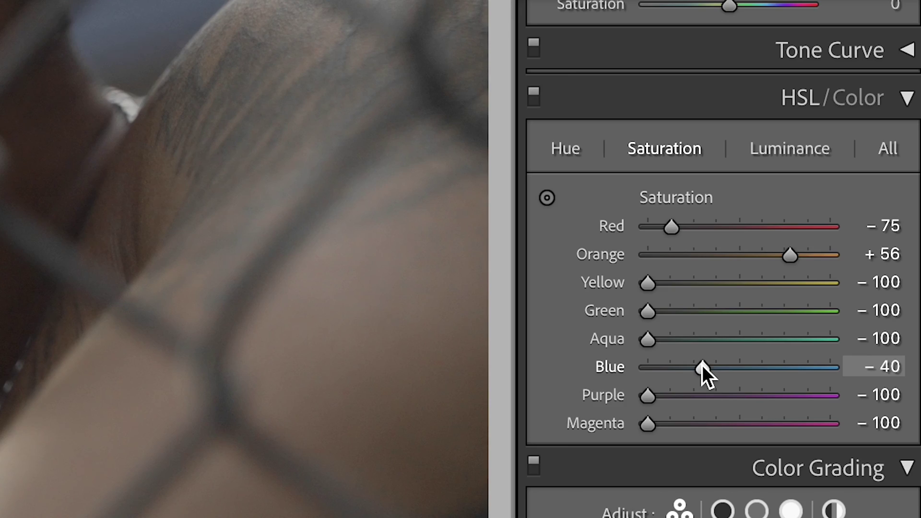
drag(702, 368, 758, 352)
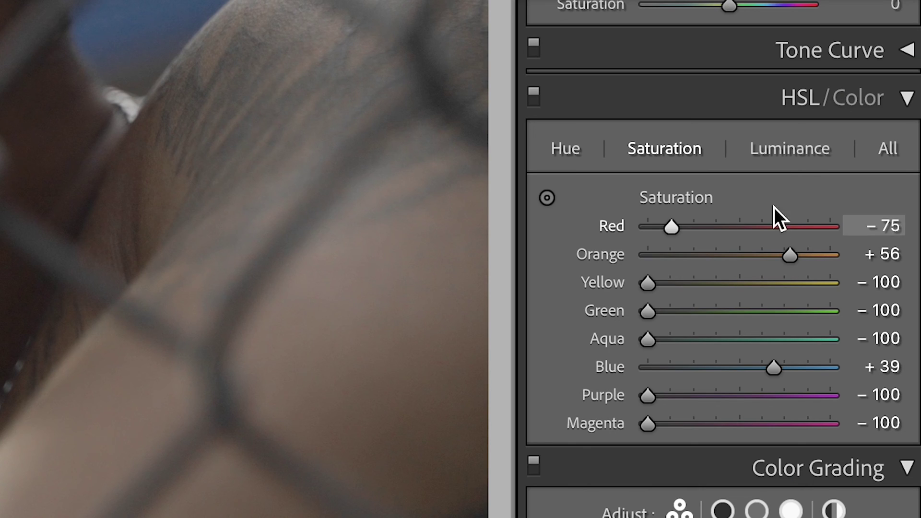
Set the HSL luminance of Orange to +56 and of Blue to +28
click(798, 149)
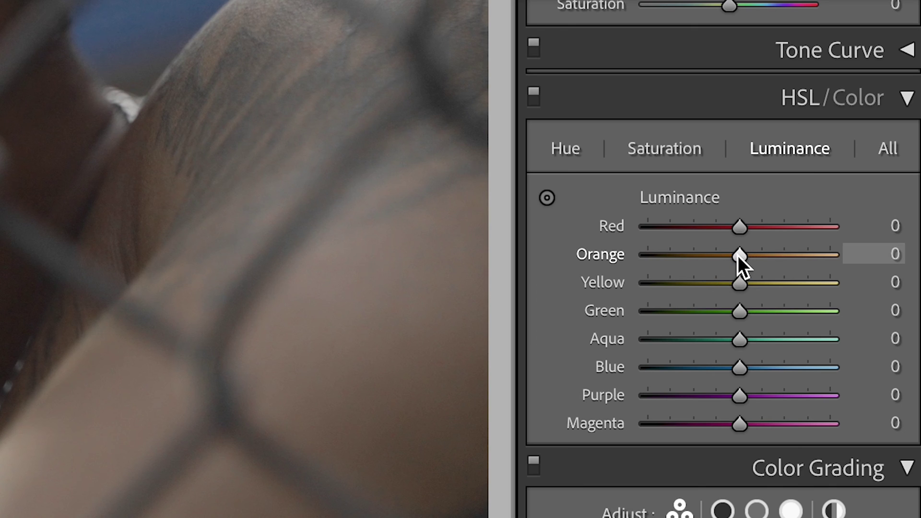
mouse_move(741, 254)
mouse_down()
mouse_move(708, 257)
mouse_move(762, 243)
mouse_move(667, 252)
mouse_move(741, 250)
mouse_up()
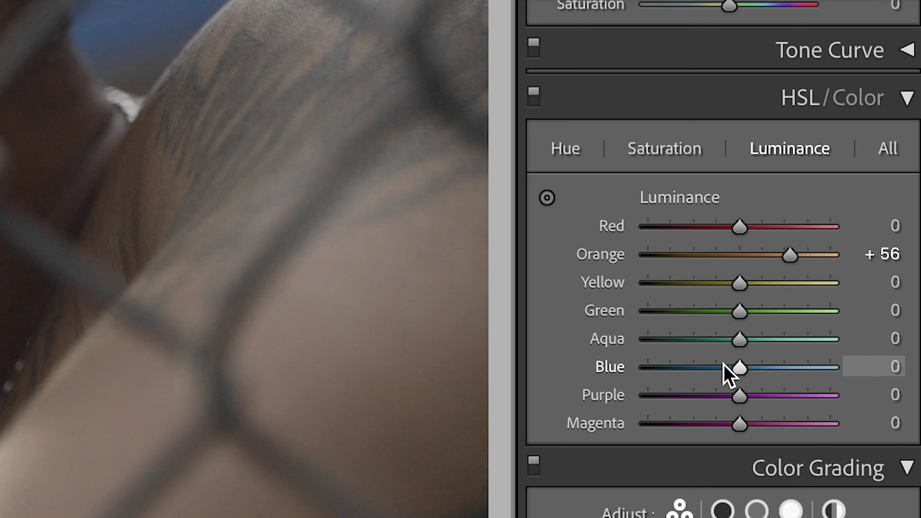
drag(739, 367, 774, 365)
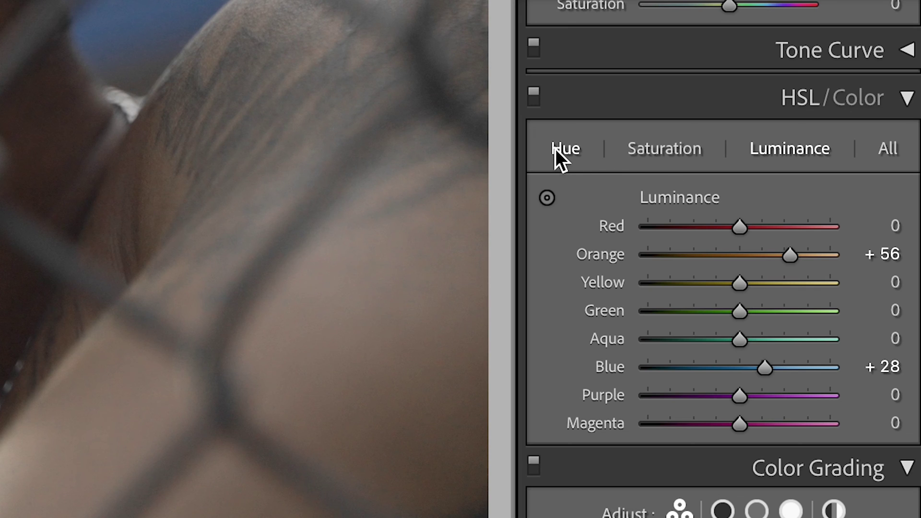
Shift the Blue hue toward teal and raise the Yellow saturation of the still
click(556, 149)
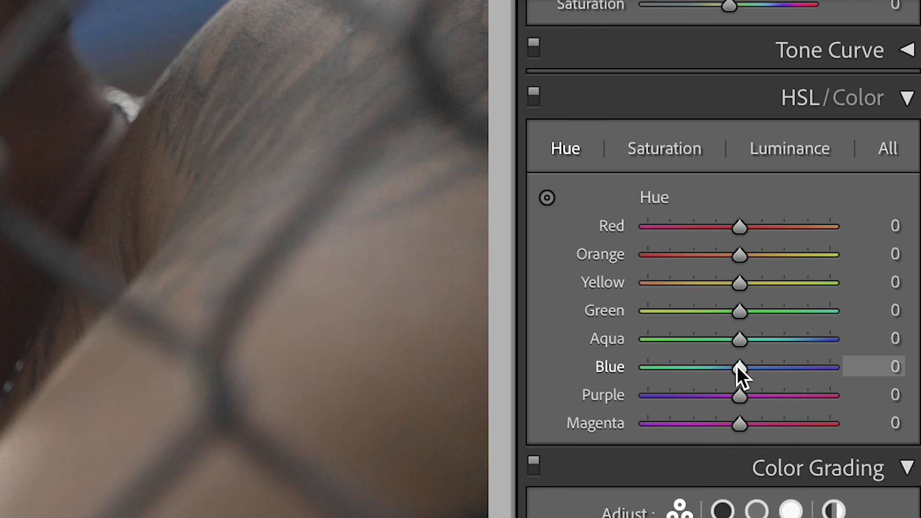
drag(736, 366, 712, 368)
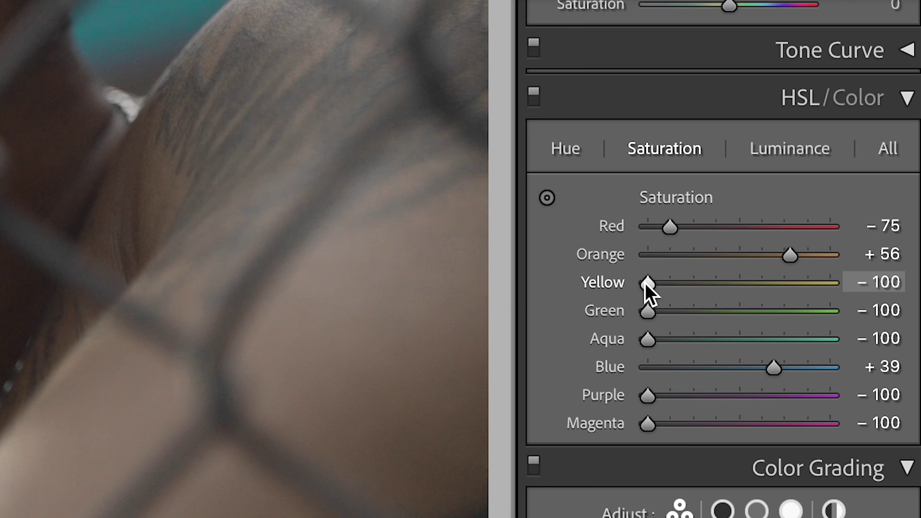
drag(648, 284, 655, 283)
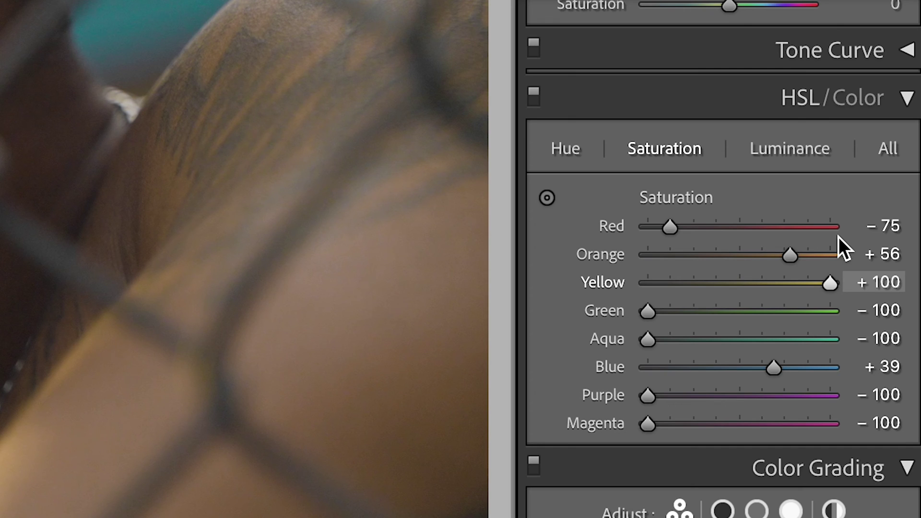
drag(838, 237, 810, 247)
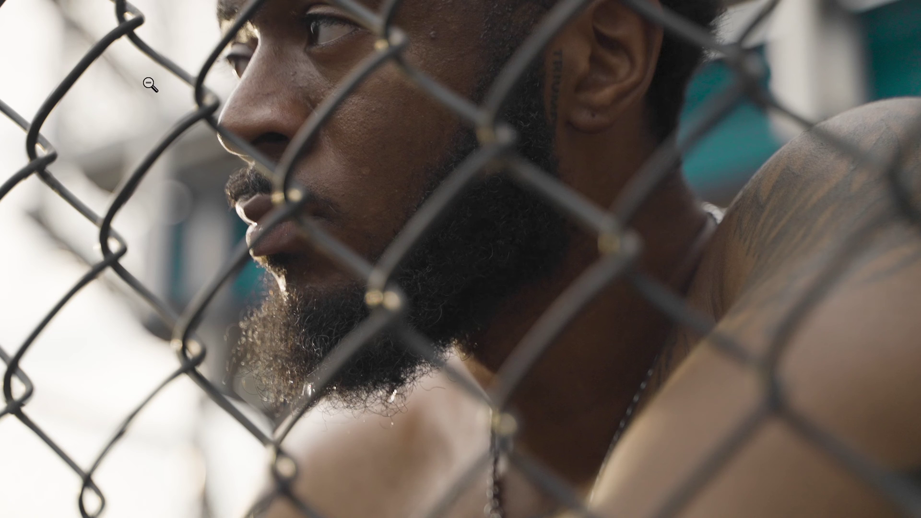
Export the selected photo's look as a High quality (64) LUT with the sRGB IEC61966-2.1 color profile into the MY LUTs folder
click(104, 6)
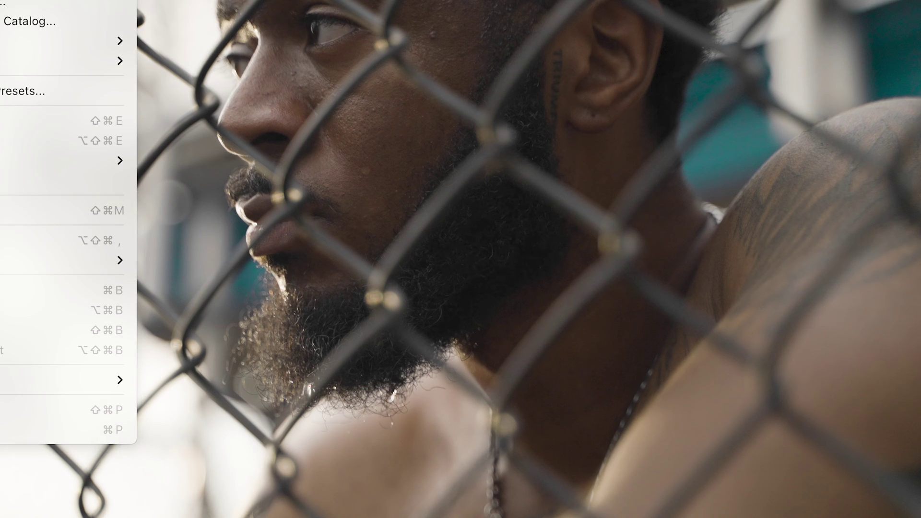
click(307, 254)
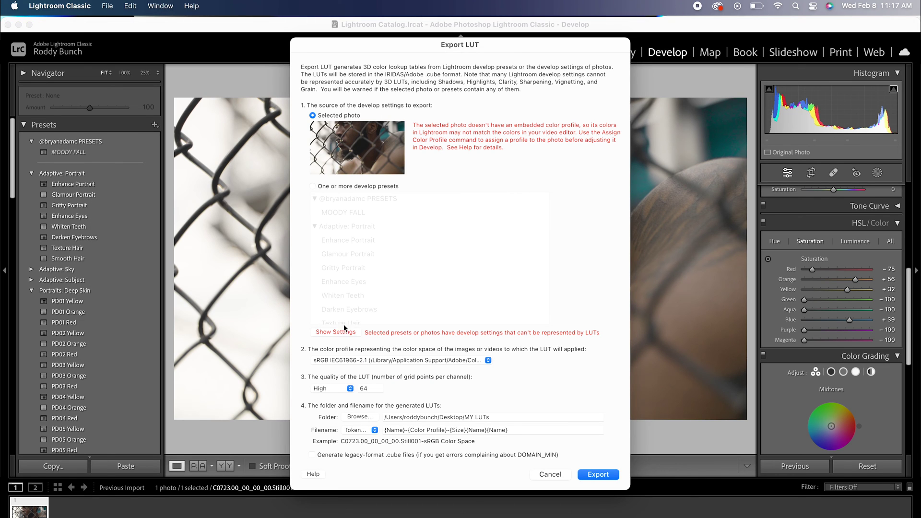
click(488, 360)
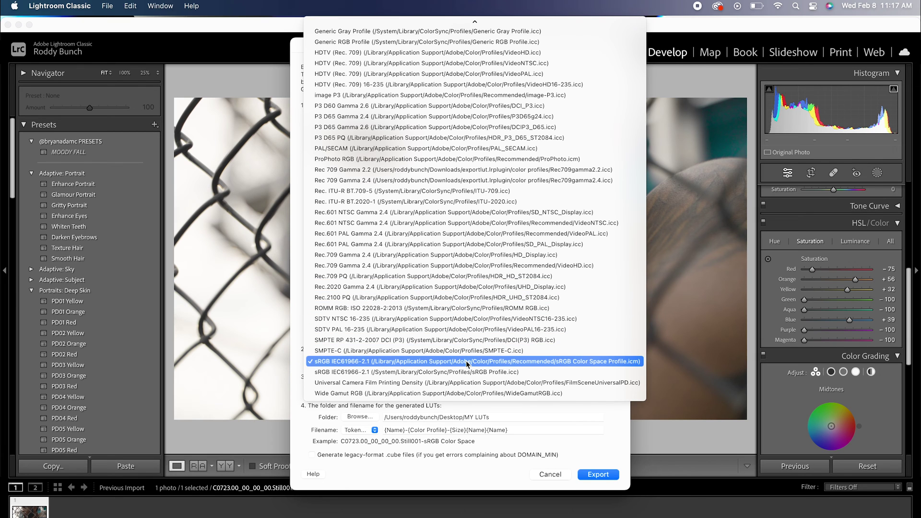
click(527, 362)
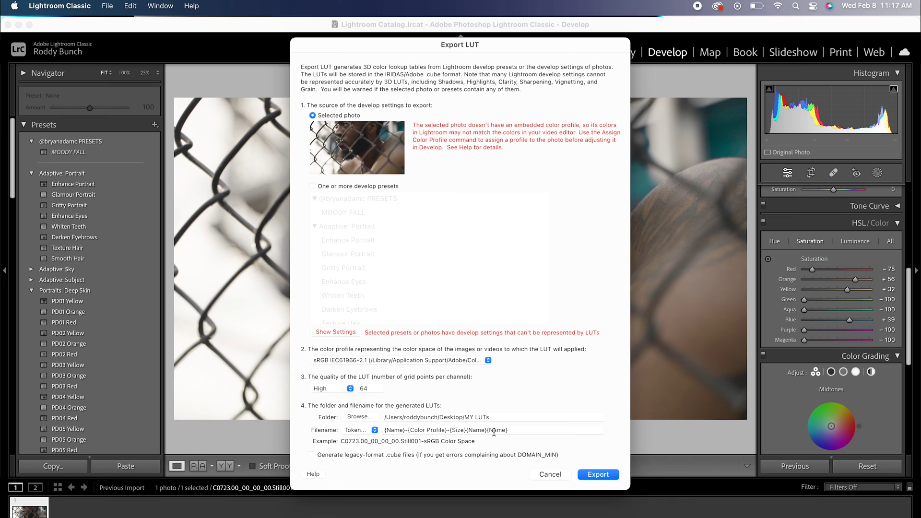
click(598, 475)
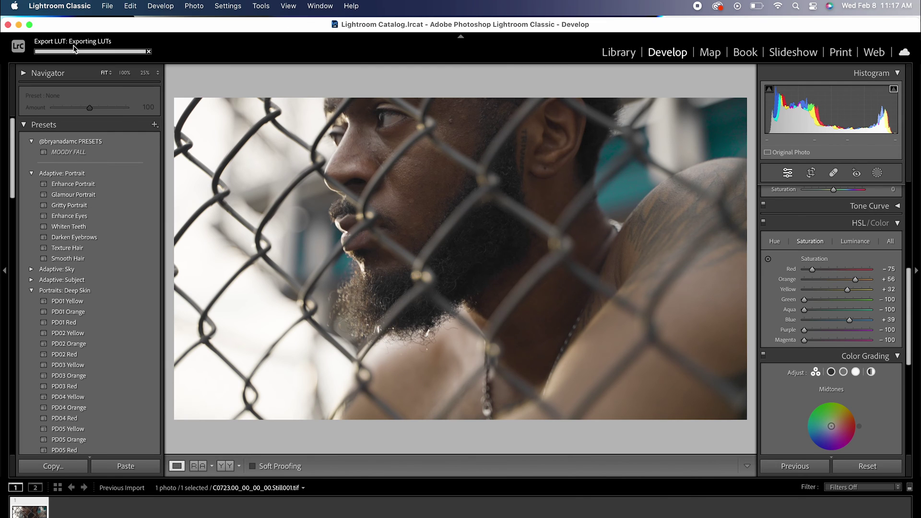
Minimize the Lightroom window and locate the exported .cube file in the MY LUTs folder
drag(144, 31, 182, 33)
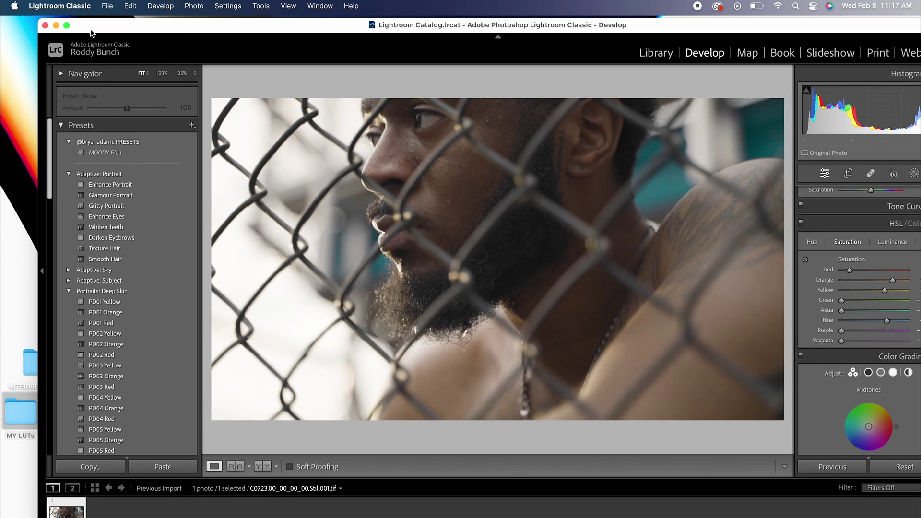
click(56, 26)
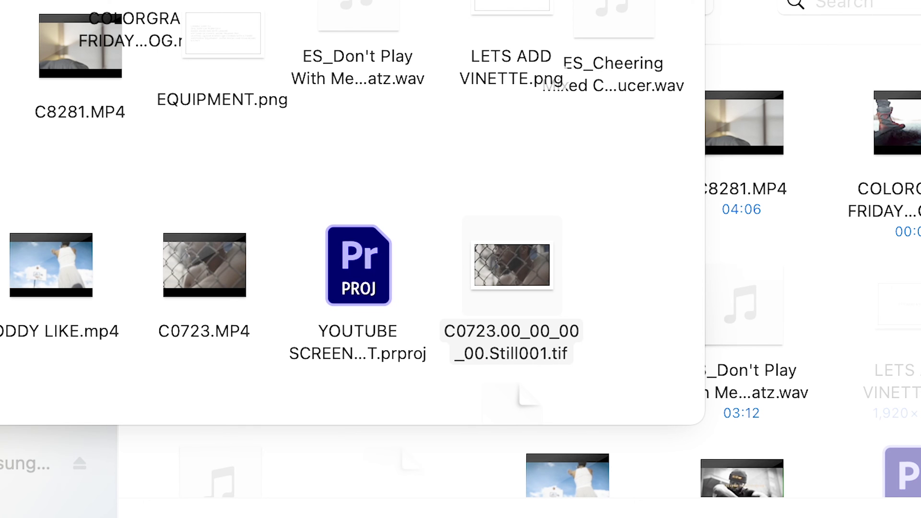
scroll(350, 211, down, 3)
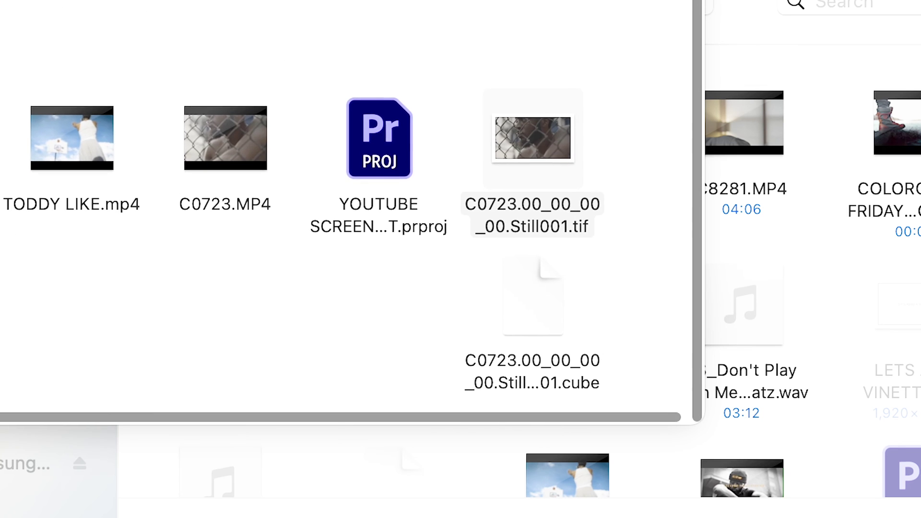
scroll(115, 106, up, 2)
scroll(114, 106, right, 1)
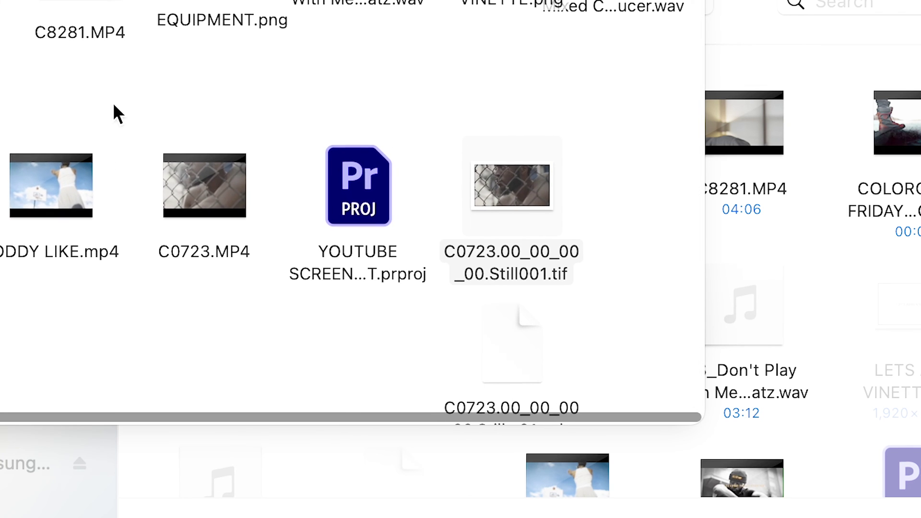
scroll(114, 105, down, 2)
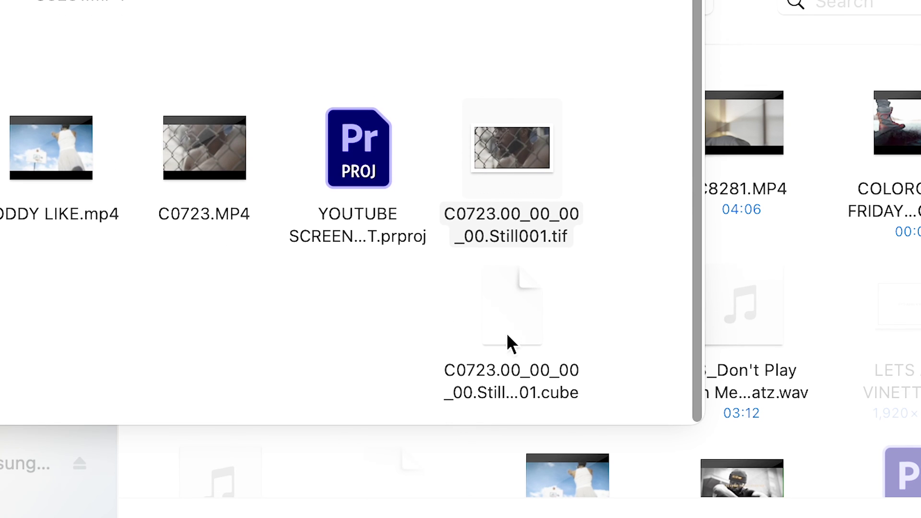
Rename the exported .cube file as OUTDOOR SPORTS LUT 2
click(524, 376)
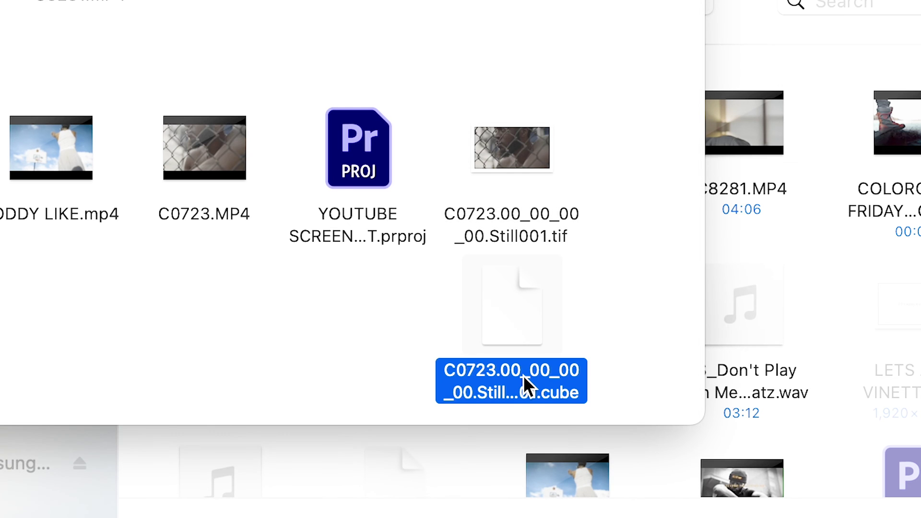
key(Return)
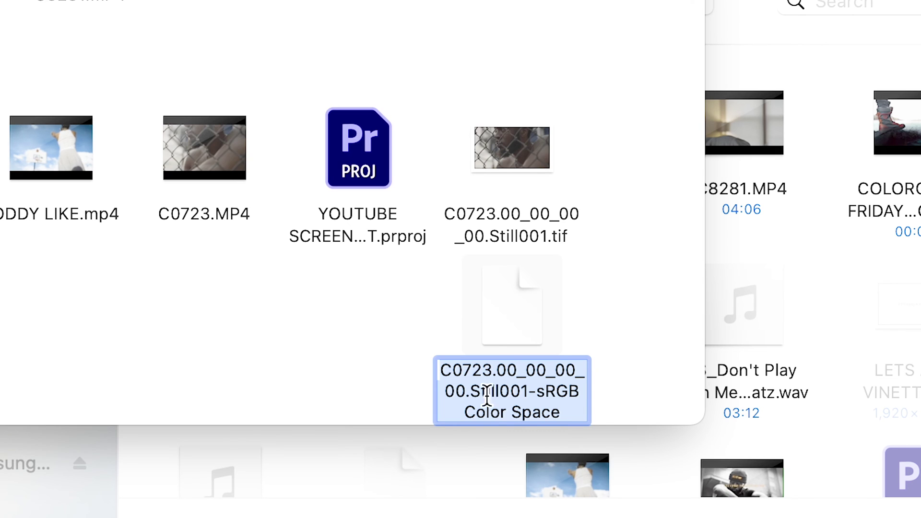
text(OUT)
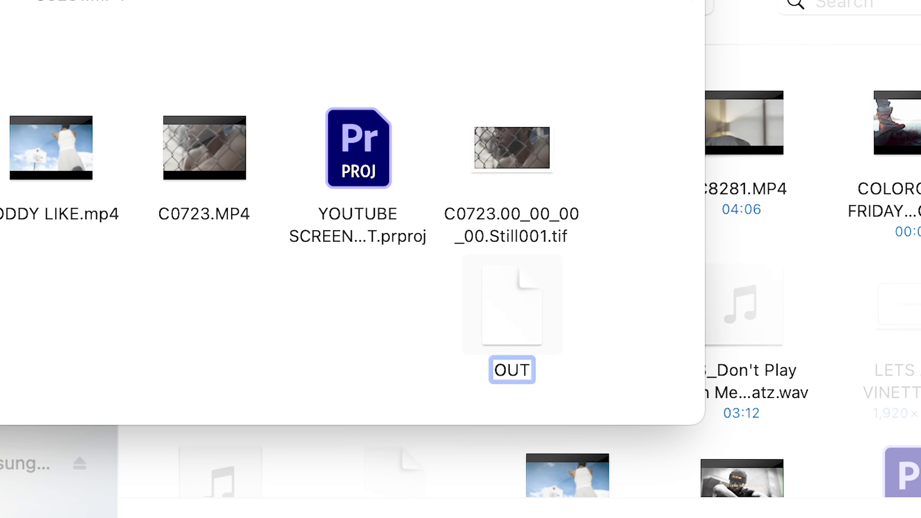
text(DOOR SPORS)
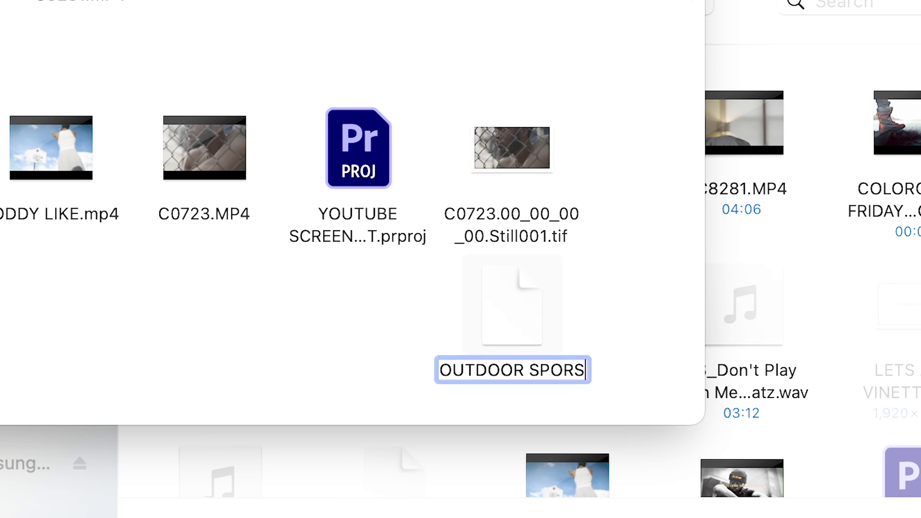
key(BackSpace)
text(TS LU)
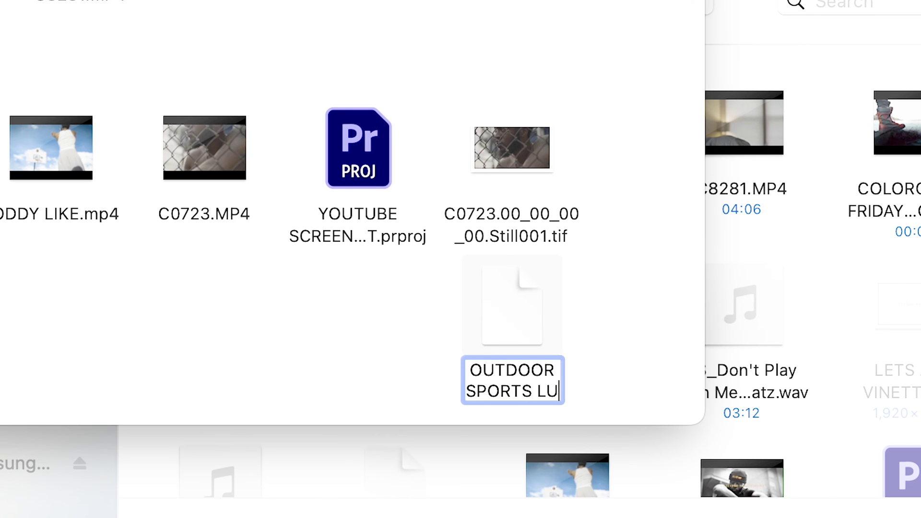
text(T 2)
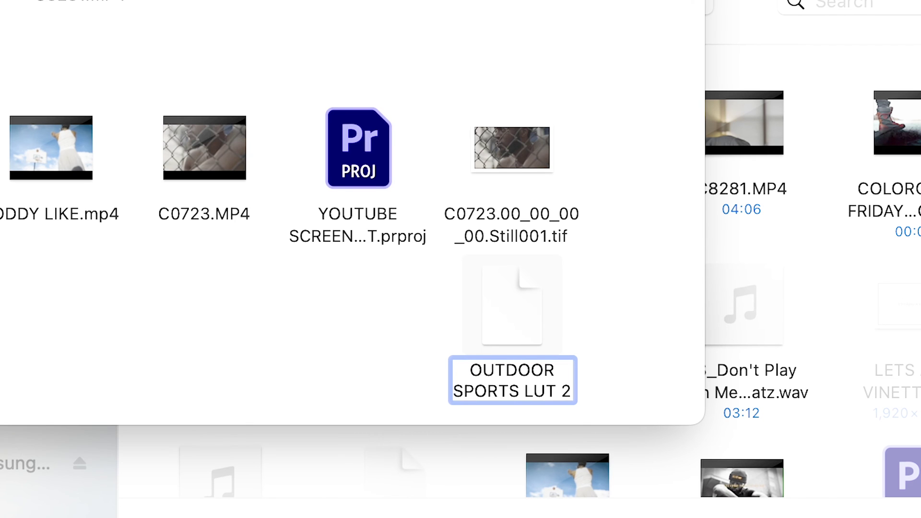
click(622, 400)
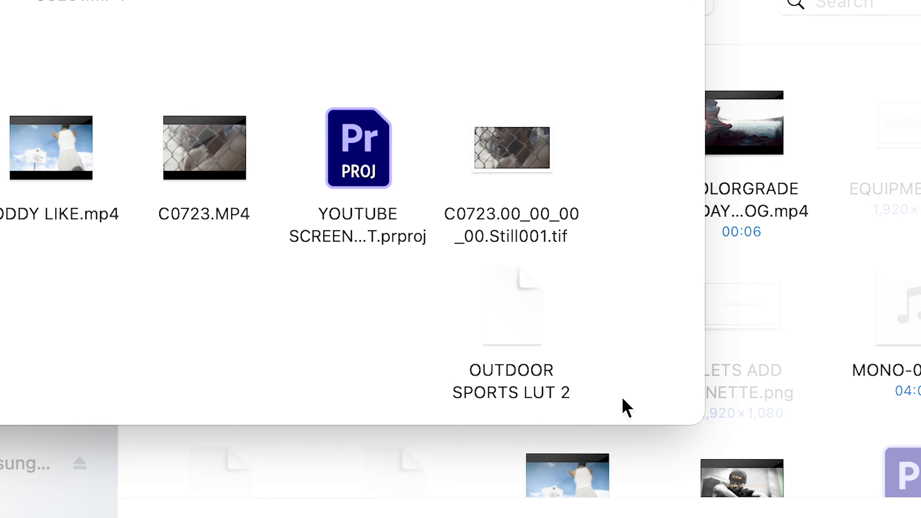
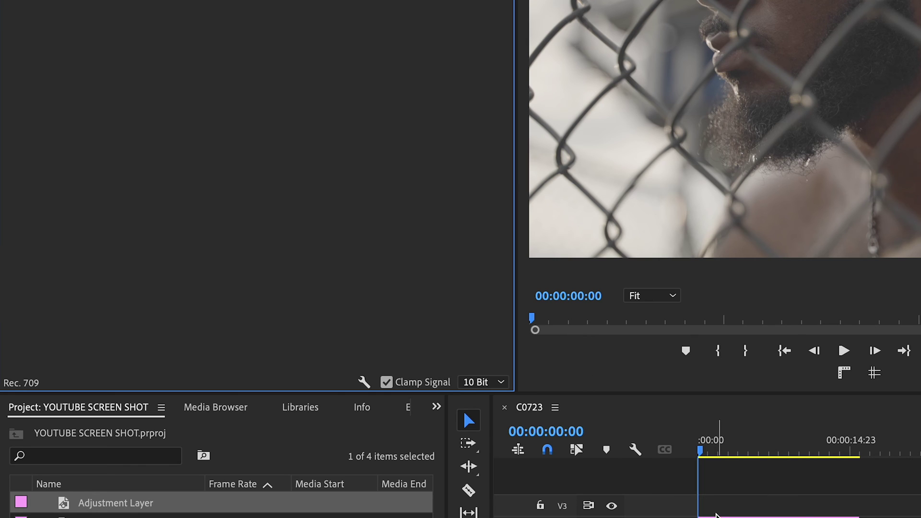
In Premiere Pro, load the exported C0723.00_00_00_00.Still001 .cube file as the adjustment layer's Creative look
key(shift+3)
key(space)
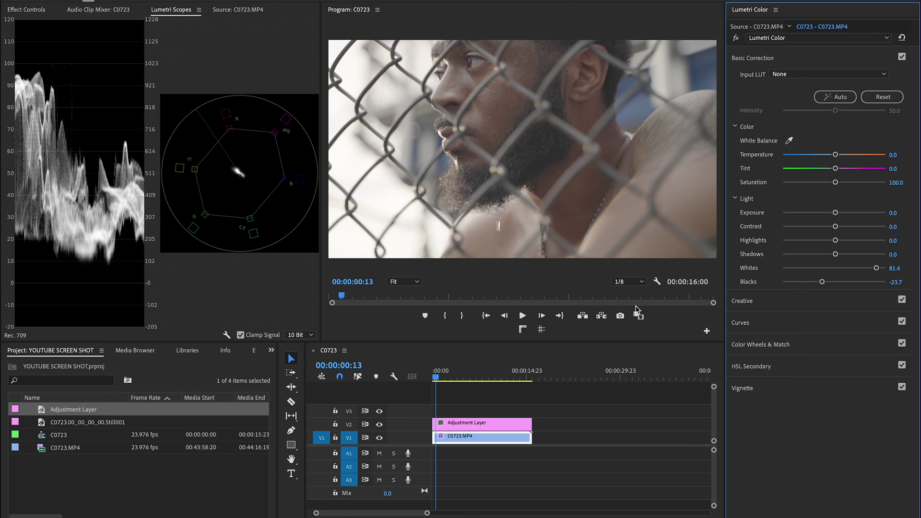
click(487, 427)
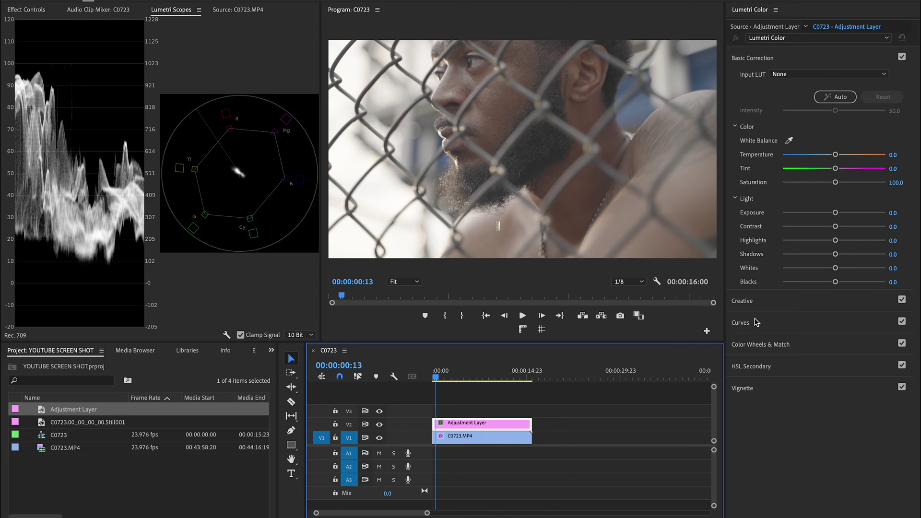
click(766, 303)
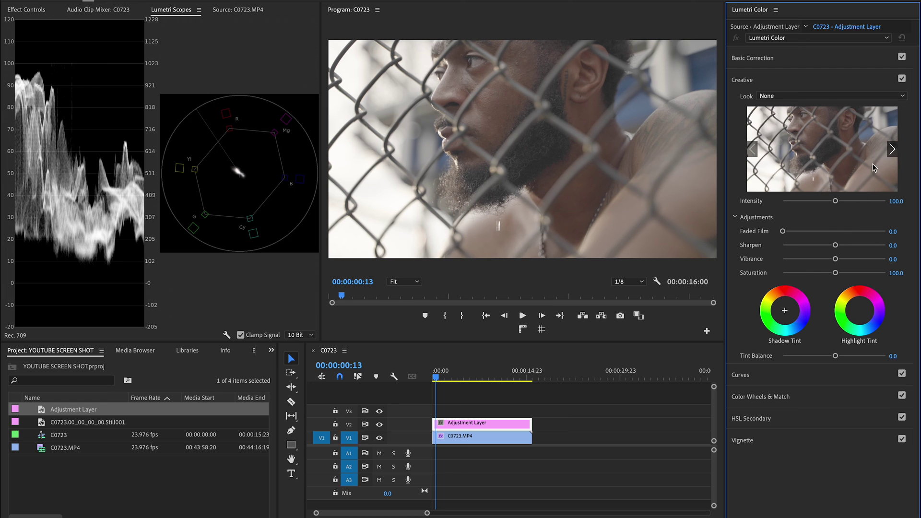
click(889, 99)
click(773, 106)
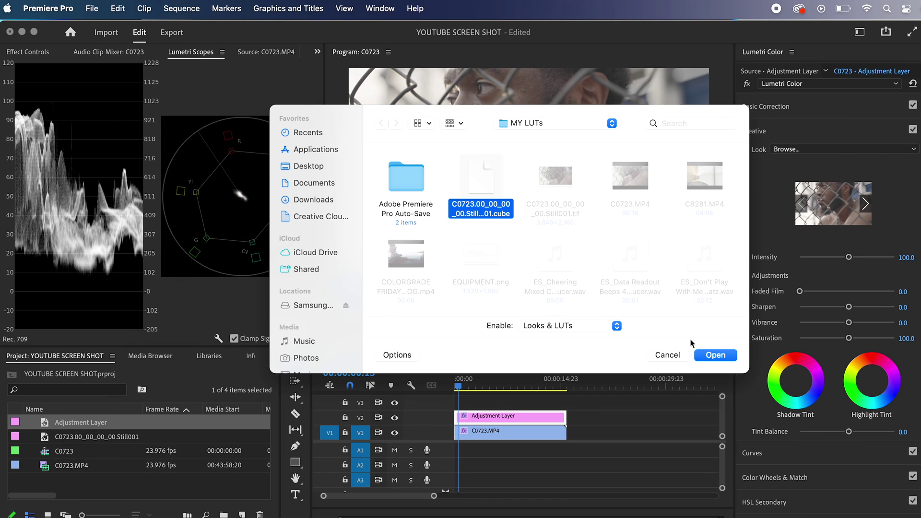
click(715, 356)
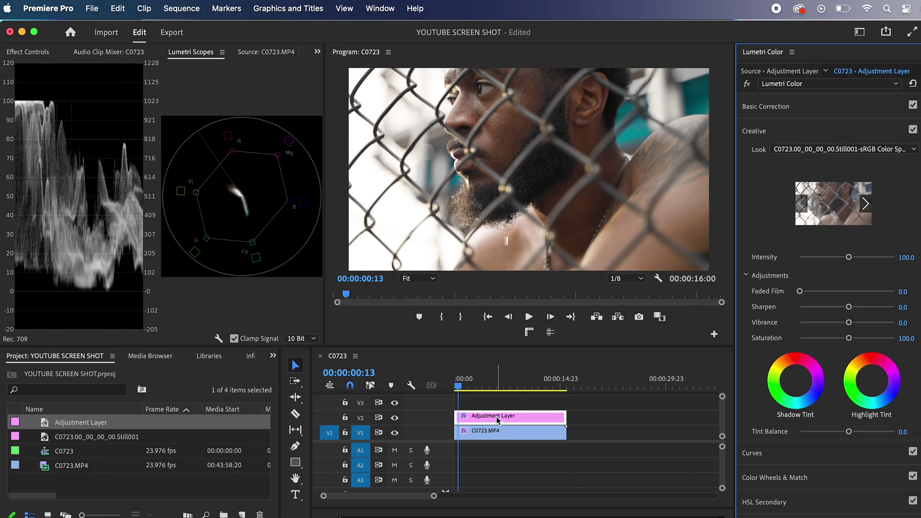
Move the graded adjustment layer up to V3 and place a second adjustment layer on V2 beneath it
drag(499, 422, 499, 404)
drag(62, 422, 452, 426)
click(528, 416)
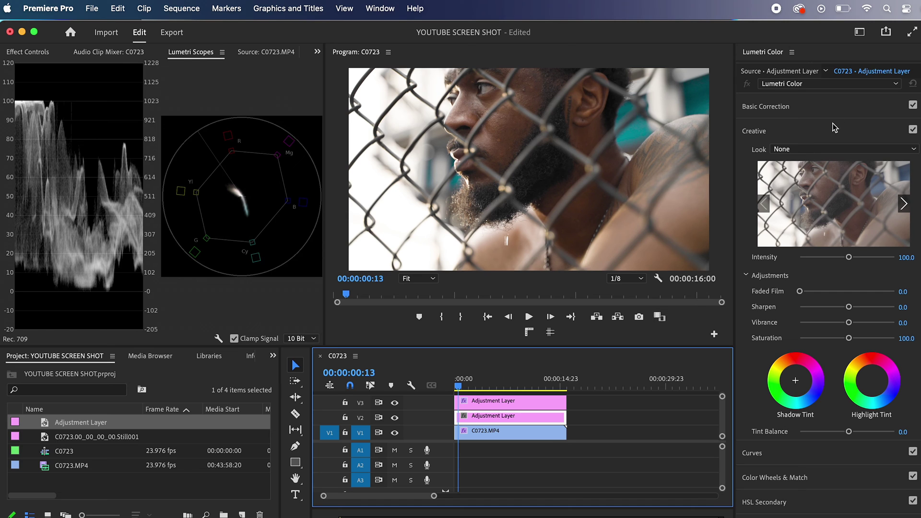
Set the V2 adjustment layer's Highlights to -97.5 in Basic Correction
click(847, 107)
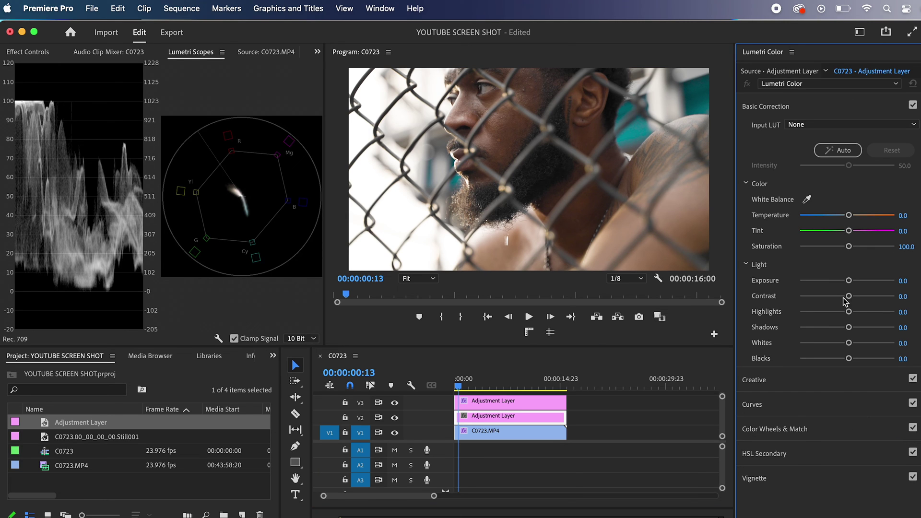
drag(848, 312, 847, 312)
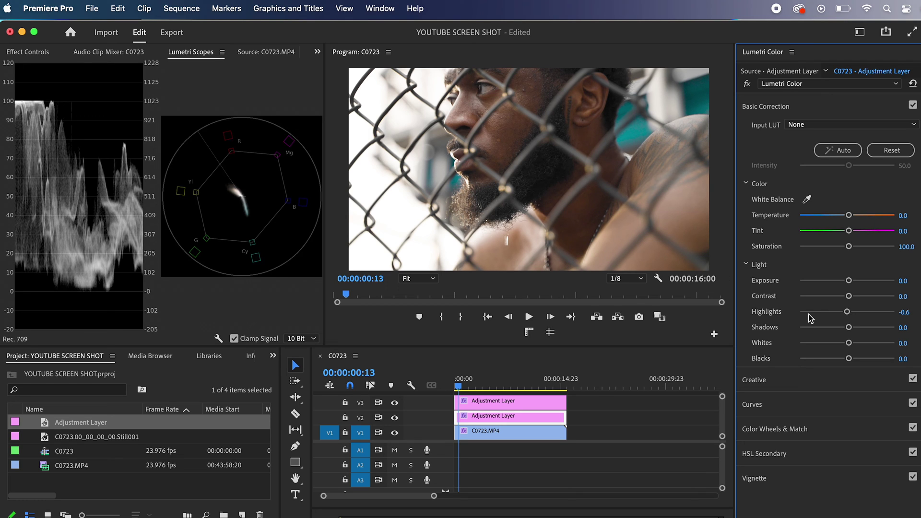
drag(847, 314, 801, 311)
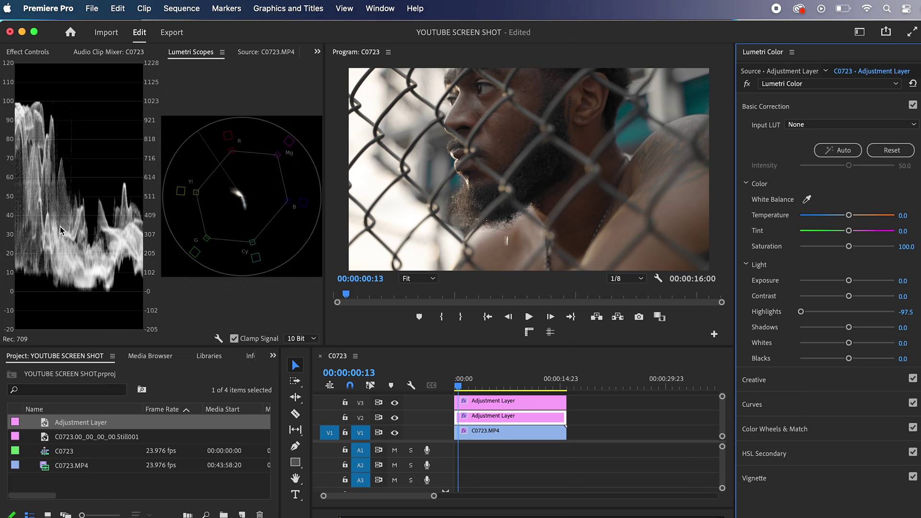
Set the Exposure of the C0723.MP4 clip on V1 to 0.7
click(512, 438)
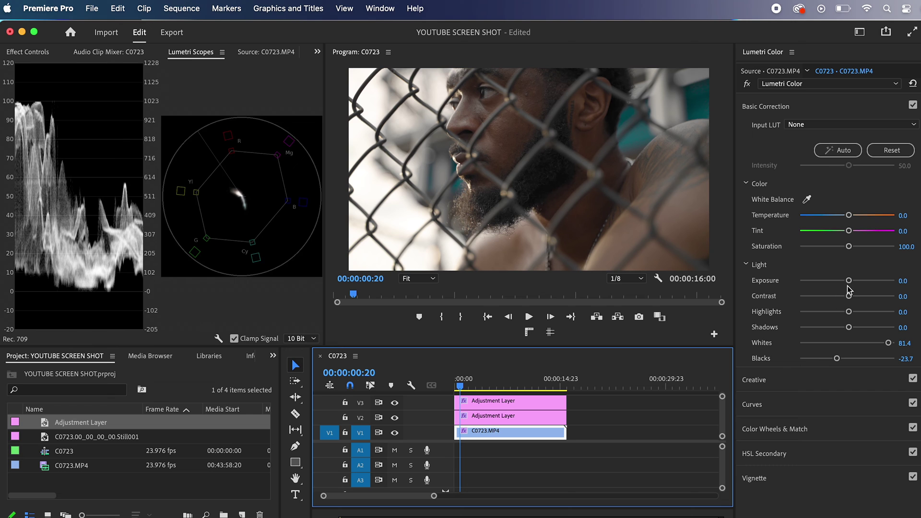
drag(850, 283, 855, 284)
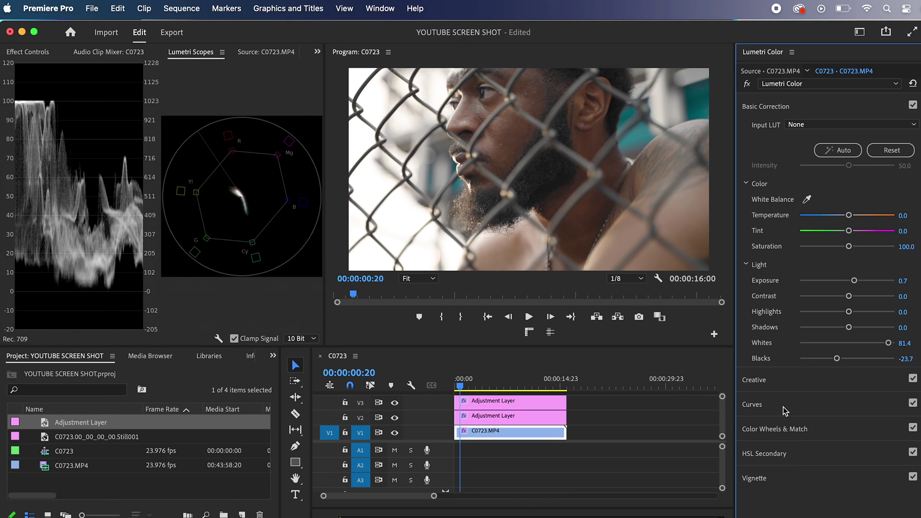
Compare the image with the V2 adjustment layer hidden and shown
click(530, 421)
click(394, 418)
click(395, 418)
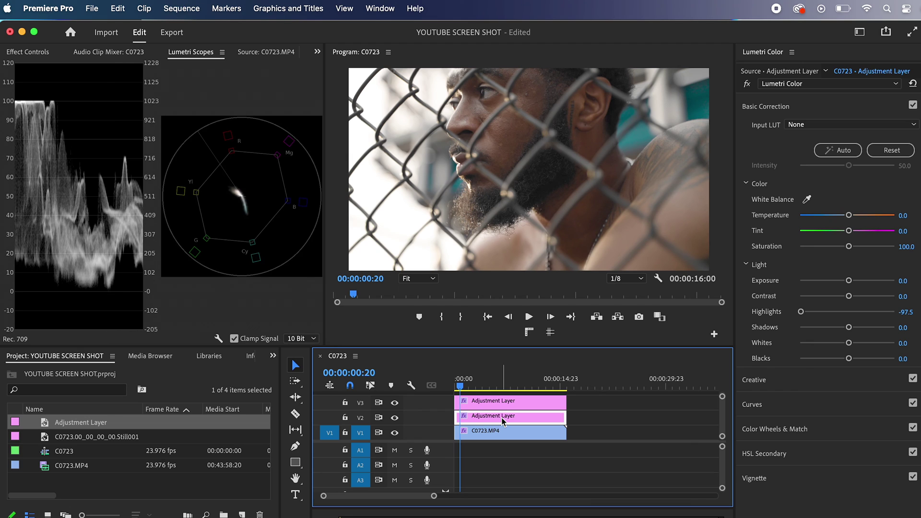
click(507, 403)
click(483, 421)
click(394, 420)
click(395, 420)
Add a vignette to the V2 adjustment layer with Amount -1.1 and Roundness 48.4
click(809, 479)
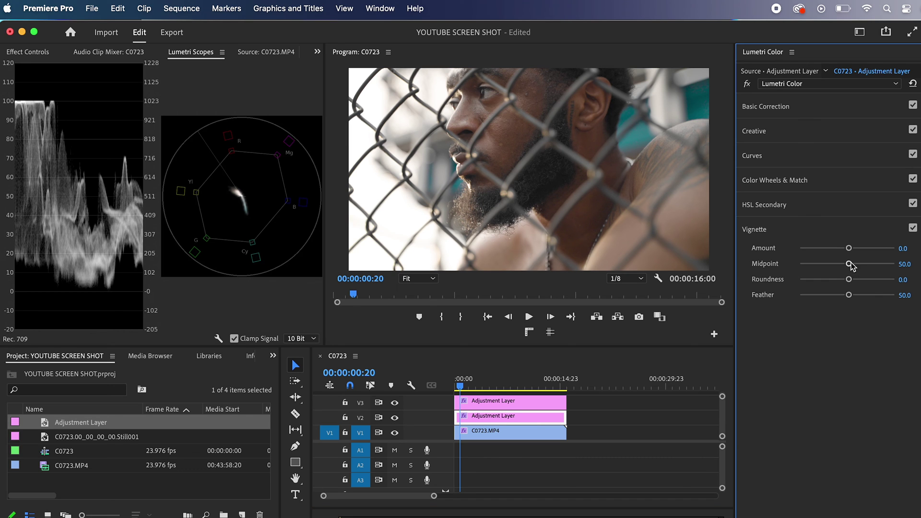
drag(849, 248, 830, 249)
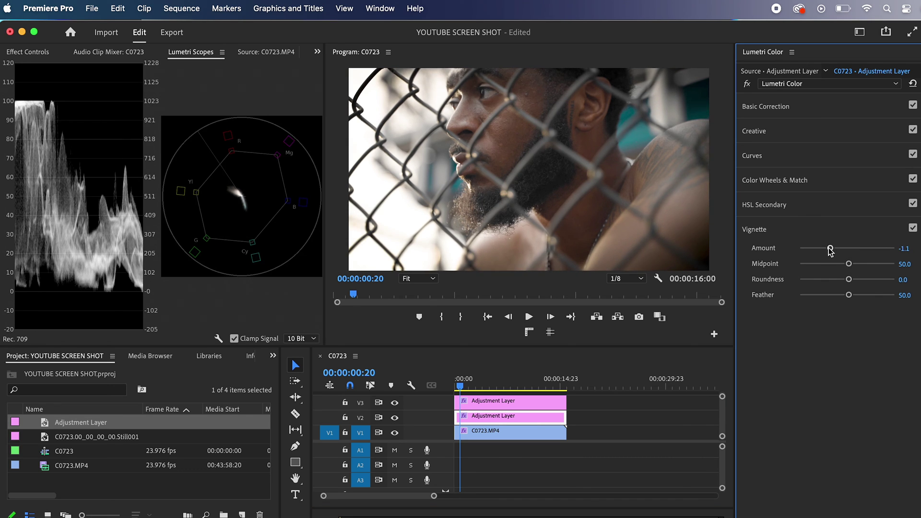
drag(849, 279, 871, 278)
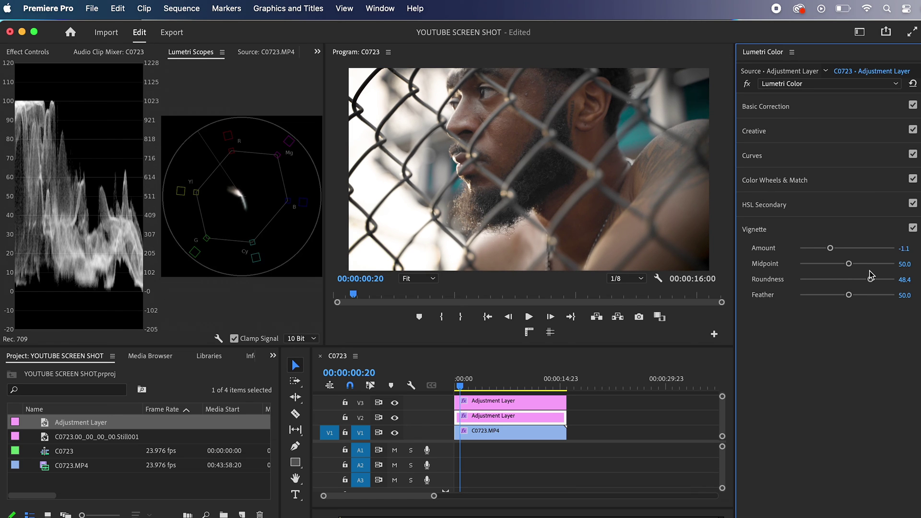
Try Vibrance and Saturation changes on the V2 adjustment layer, undo them, and set its Faded Film to 62.3
click(787, 137)
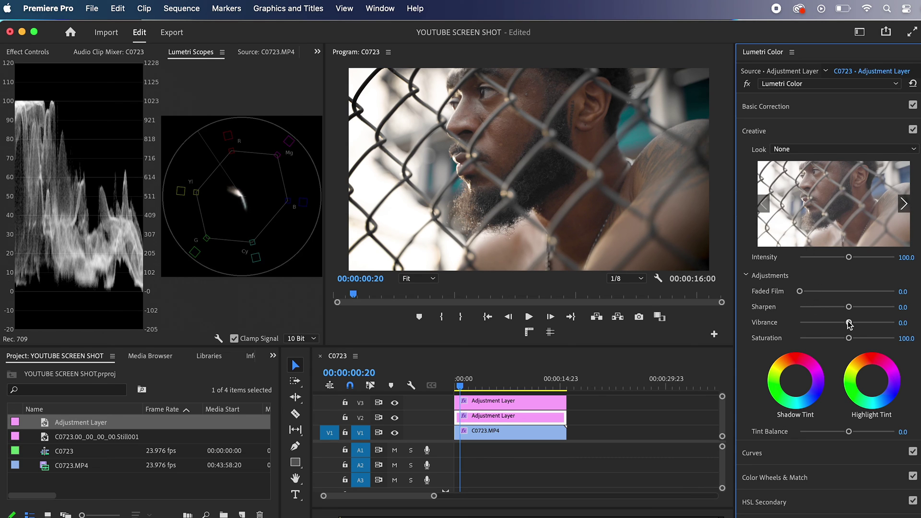
mouse_move(850, 324)
mouse_down()
mouse_move(874, 315)
mouse_move(832, 317)
mouse_move(857, 320)
mouse_move(856, 339)
mouse_move(864, 339)
mouse_move(848, 340)
mouse_up()
key(super+z)
key(super+z)
drag(802, 292, 859, 288)
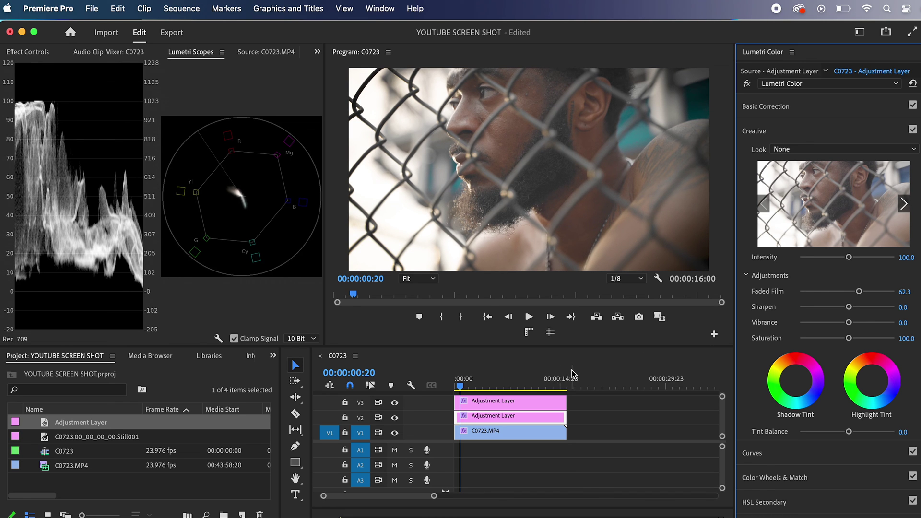
Play back the graded clip, then undo the V2 adjustment layer's Faded Film change
key(space)
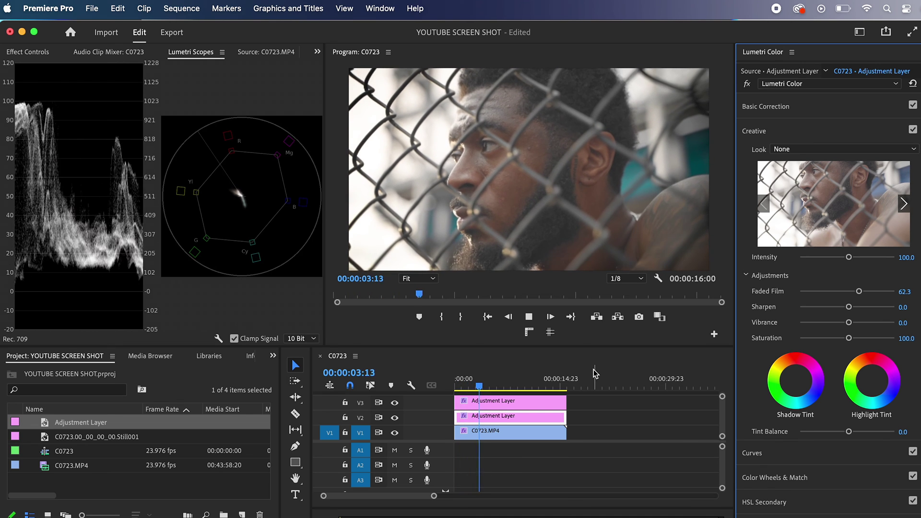
key(space)
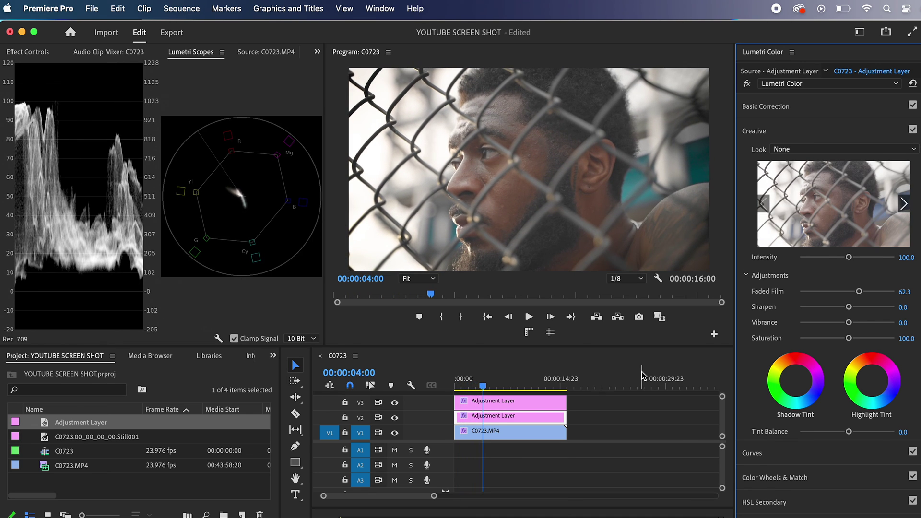
key(super+z)
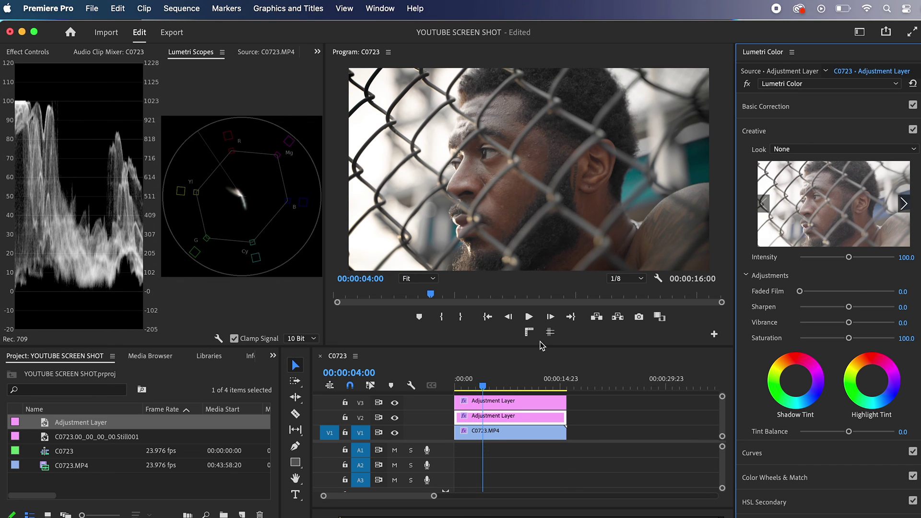
Play the sequence from its start to review the grade and return the playhead to the start
click(487, 317)
key(space)
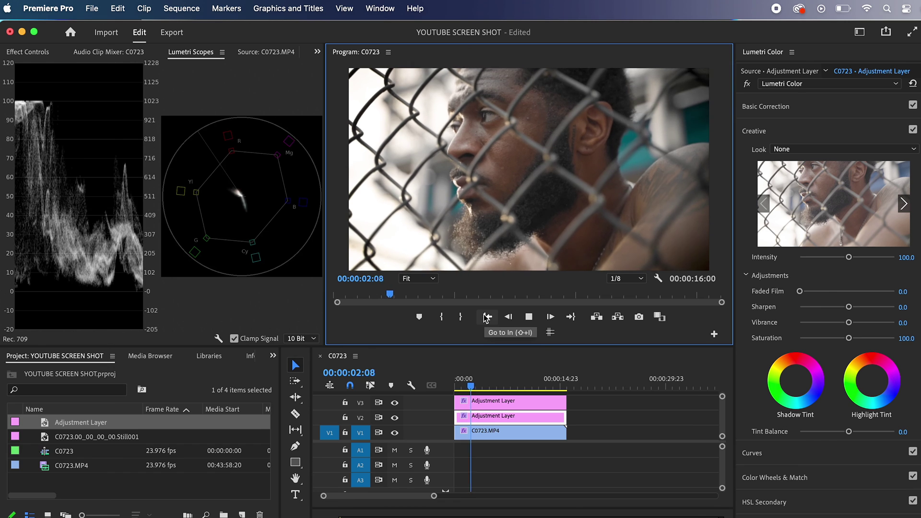
key(space)
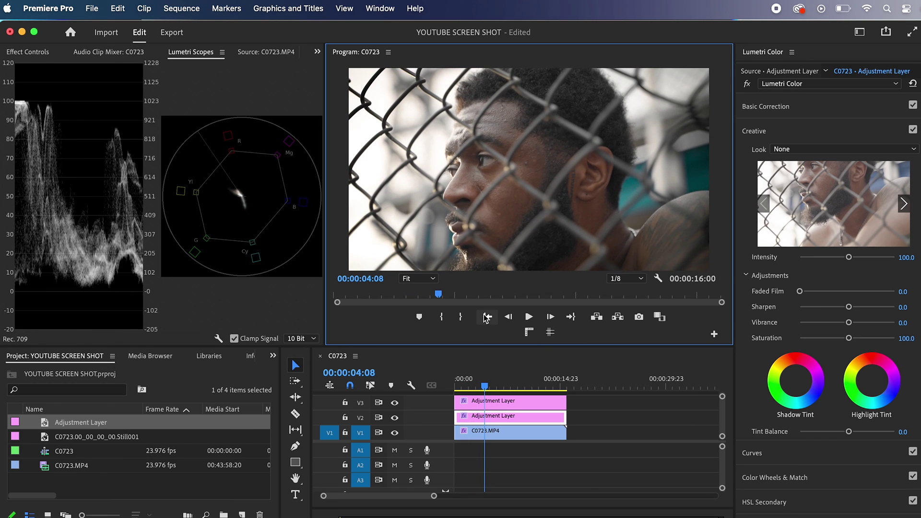
click(487, 317)
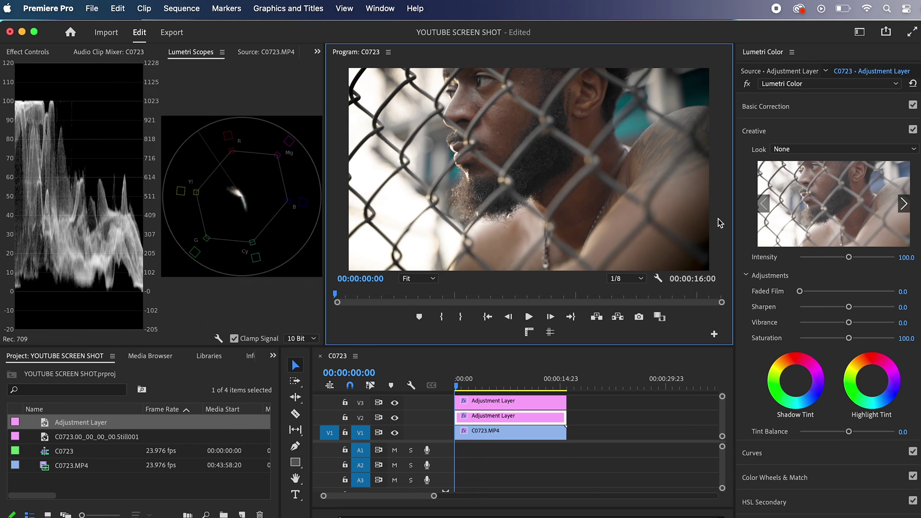
Bring C0704.MP4 into the project and place only its video on V1, leaving a gap after the C0723.MP4 clip
drag(639, 33, 658, 120)
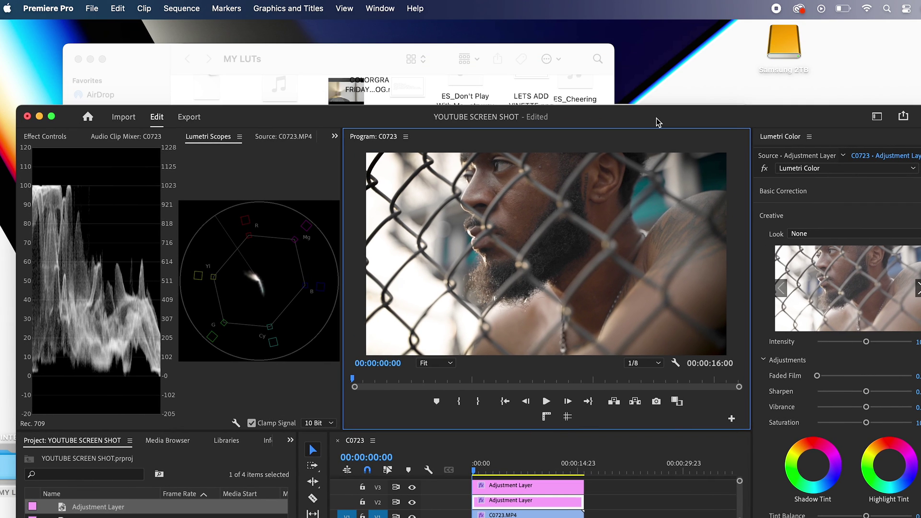
click(356, 58)
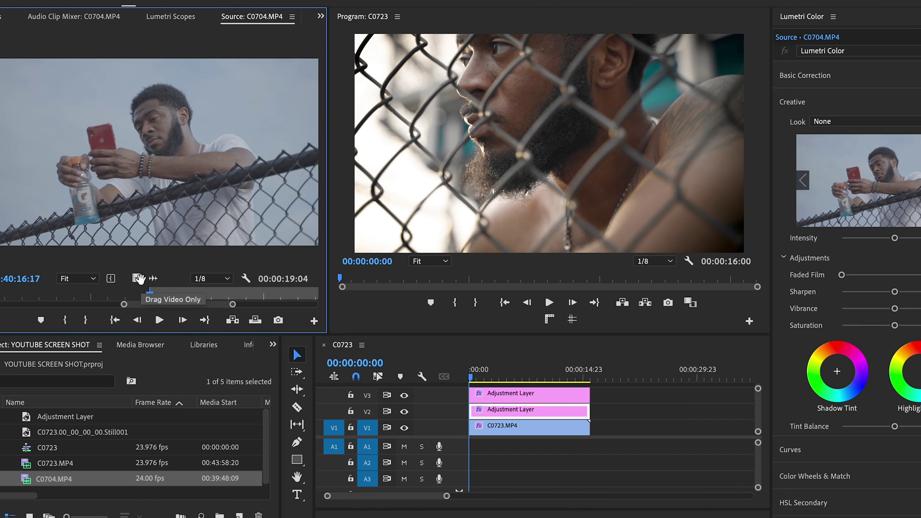
drag(136, 278, 627, 435)
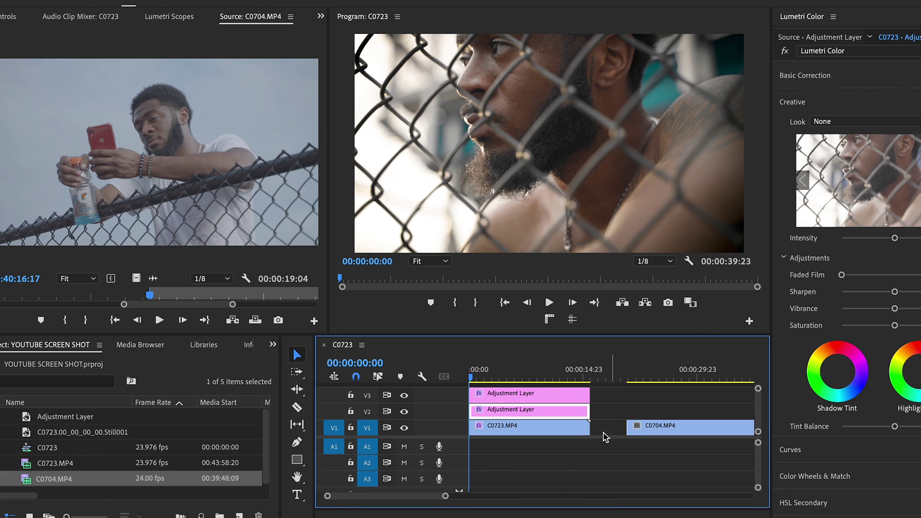
Extend the V3 adjustment layer to the end of the C0704.MP4 clip
scroll(603, 434, right, 3)
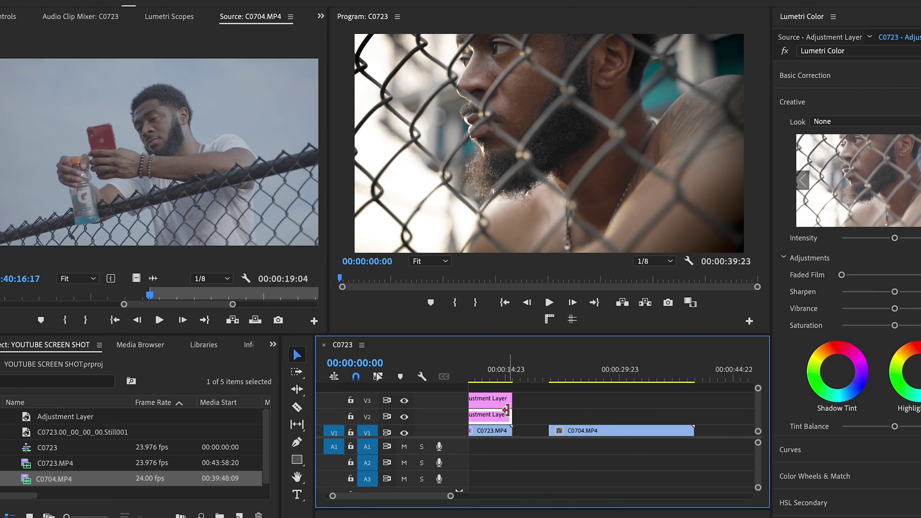
click(487, 402)
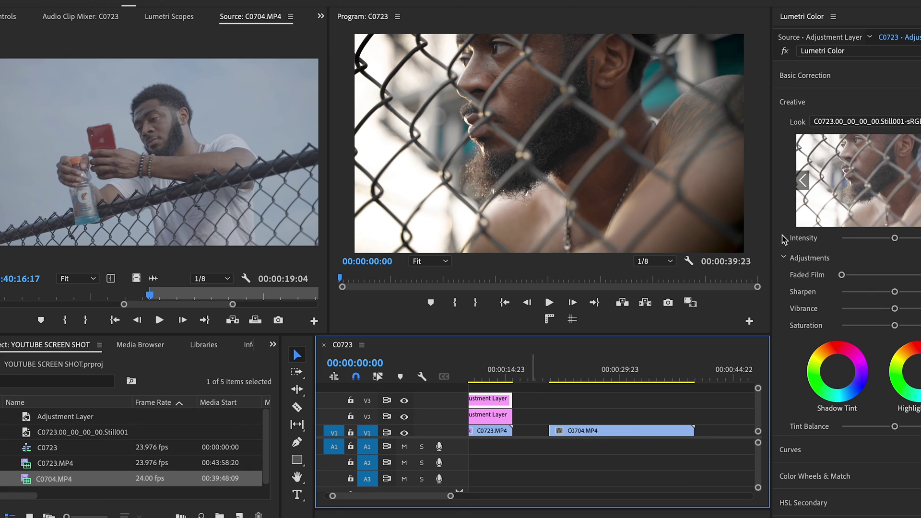
drag(518, 396, 694, 393)
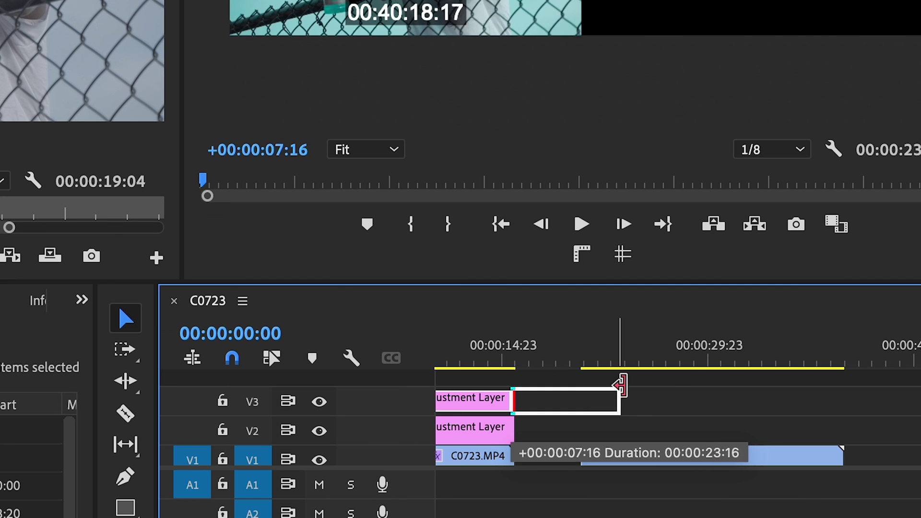
drag(845, 388, 844, 388)
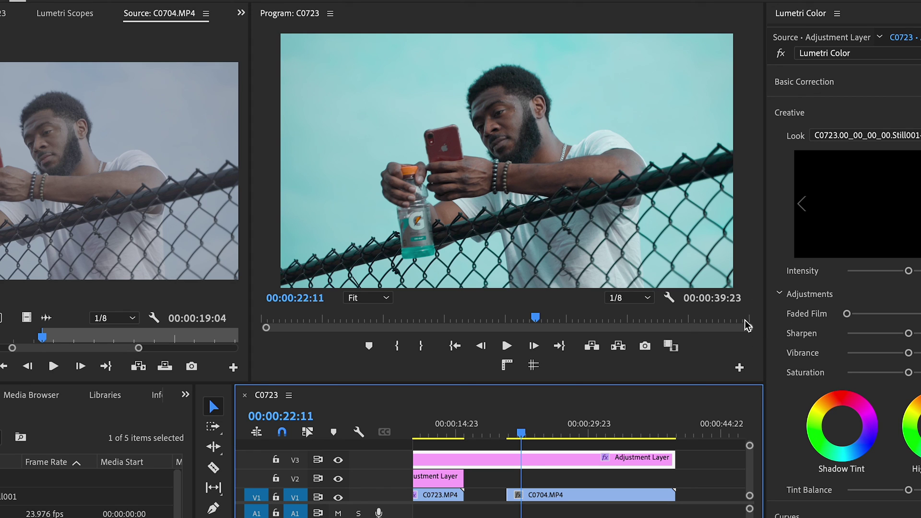
Show the Lumetri Scopes and white-balance the V2 adjustment layer above C0704.MP4 by sampling the man's white T-shirt
click(608, 494)
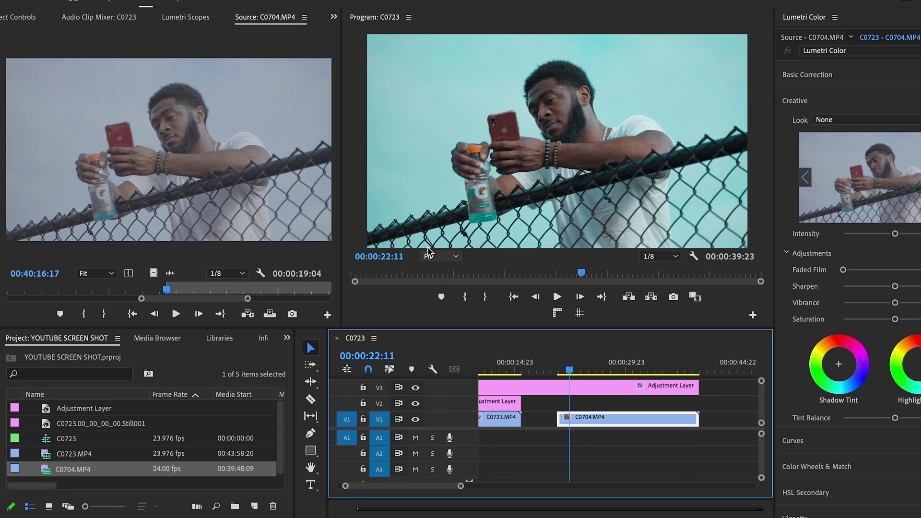
click(186, 17)
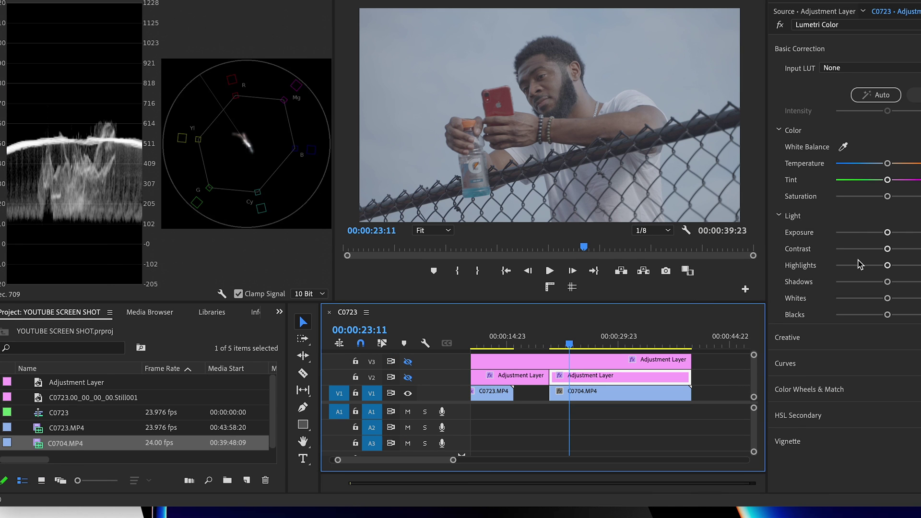
click(843, 147)
click(522, 155)
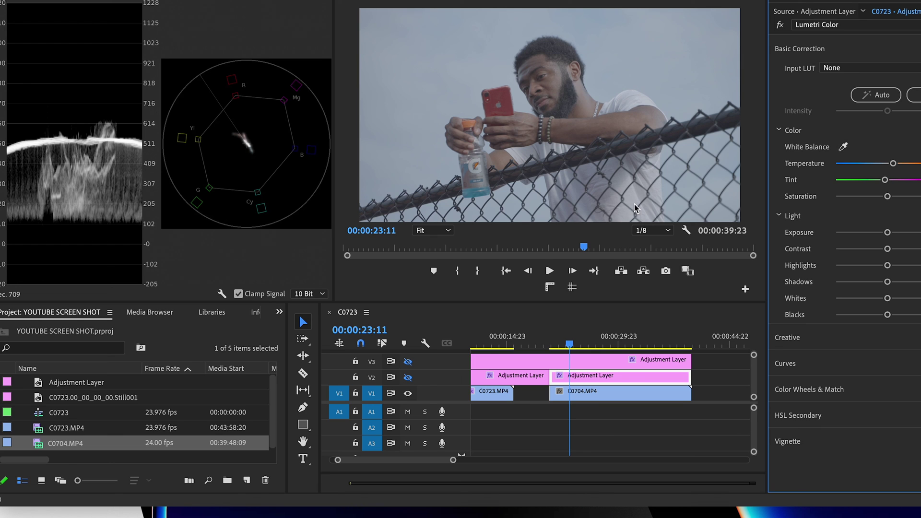
click(843, 147)
click(627, 96)
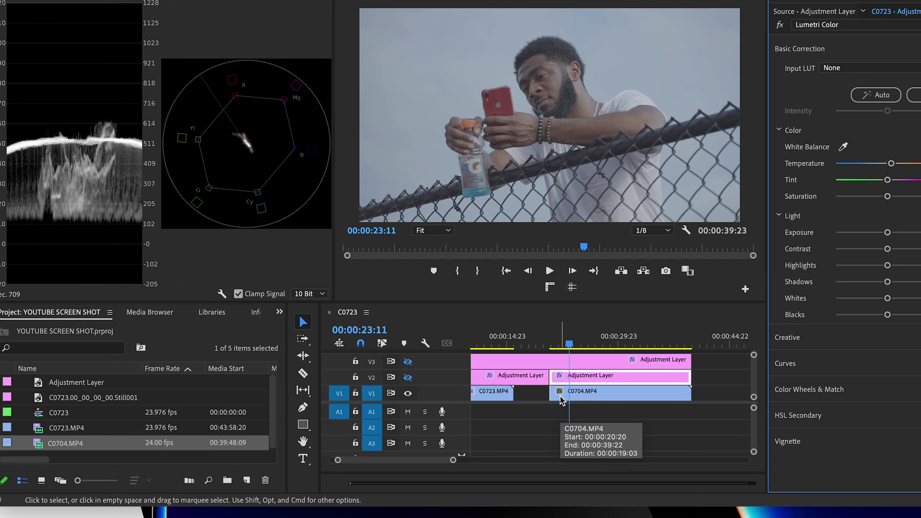
Set Whites to 38.4 and Saturation to 114.5 on the V2 adjustment layer above C0704.MP4
drag(797, 428, 825, 428)
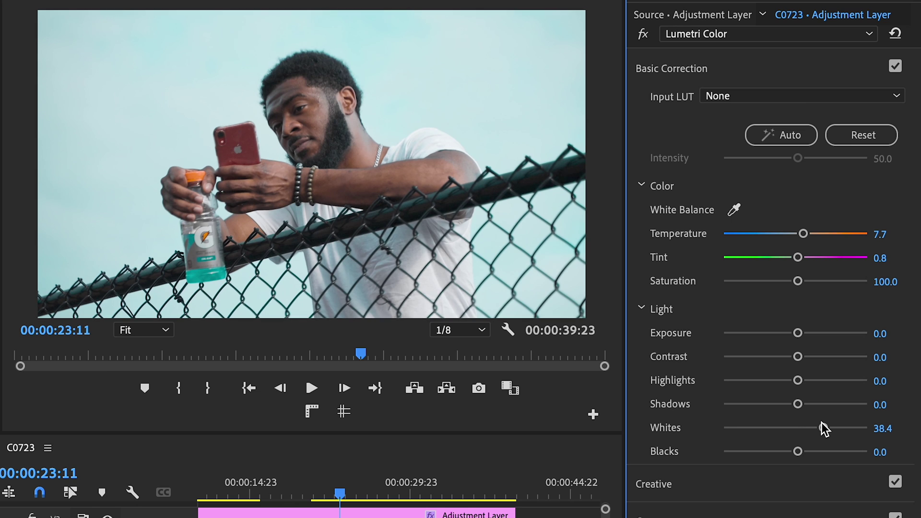
mouse_move(798, 281)
mouse_down()
mouse_move(823, 272)
mouse_move(804, 279)
mouse_up()
Try a Faded Film value of 52.2 on the V2 adjustment layer above C0704.MP4 and reset it
click(730, 488)
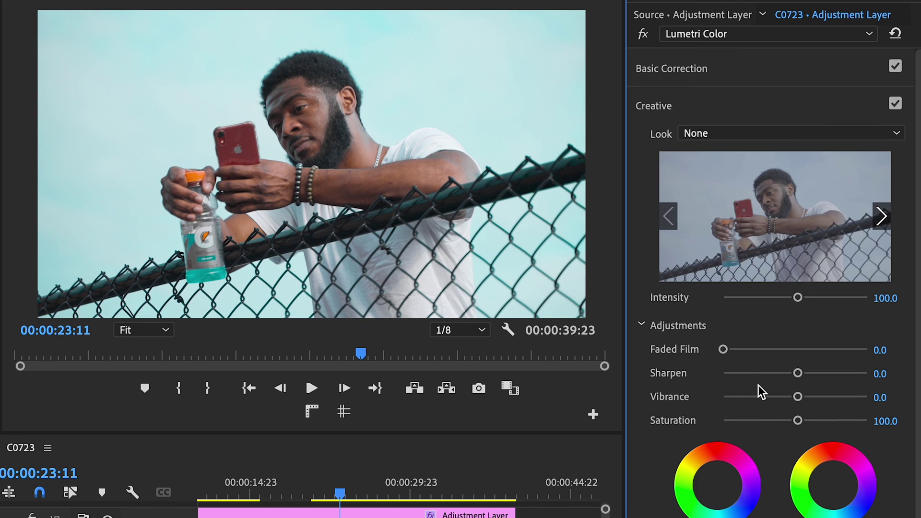
drag(724, 350, 799, 349)
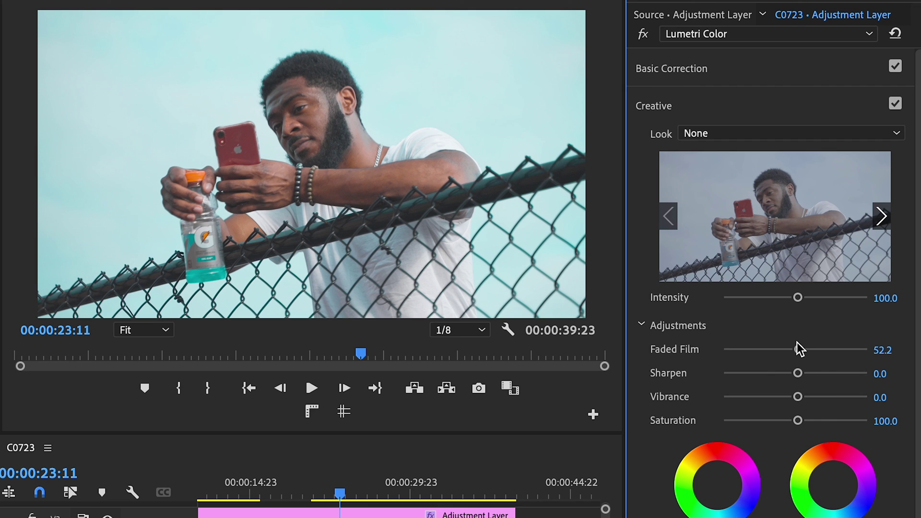
double_click(797, 342)
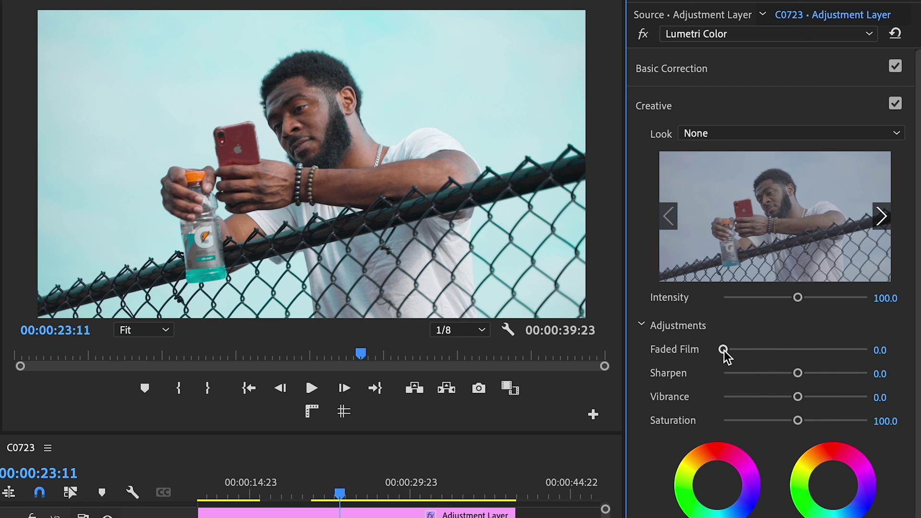
Shape the layer's white RGB curve into a gentle S by lowering a shadow point and raising a highlight point
click(744, 67)
click(722, 513)
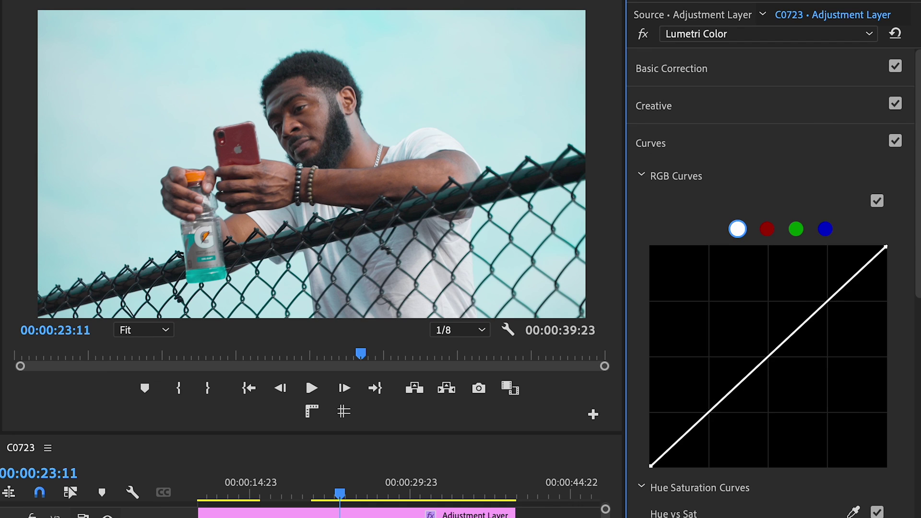
click(710, 411)
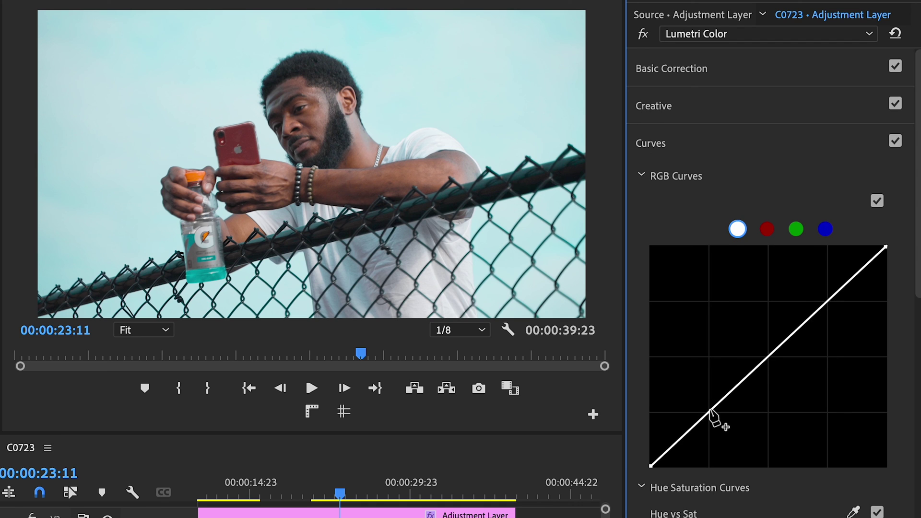
click(830, 300)
drag(711, 412, 714, 416)
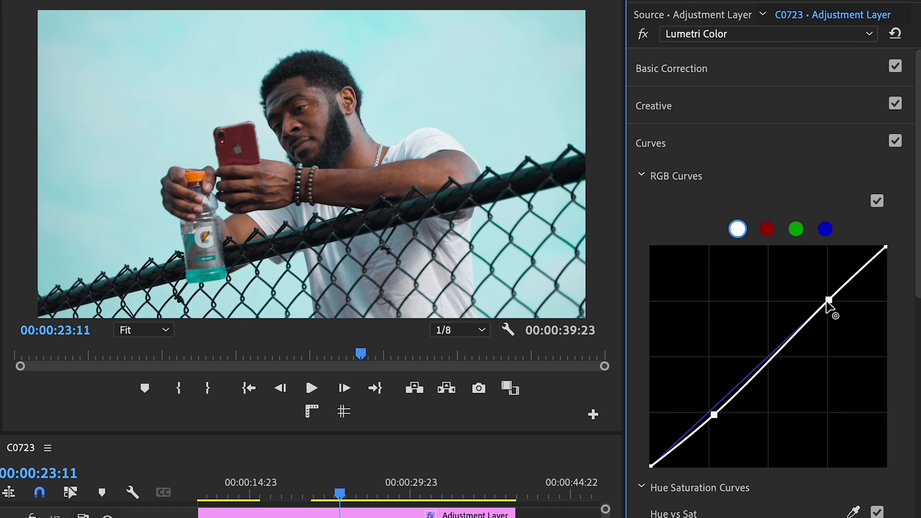
drag(830, 301, 822, 296)
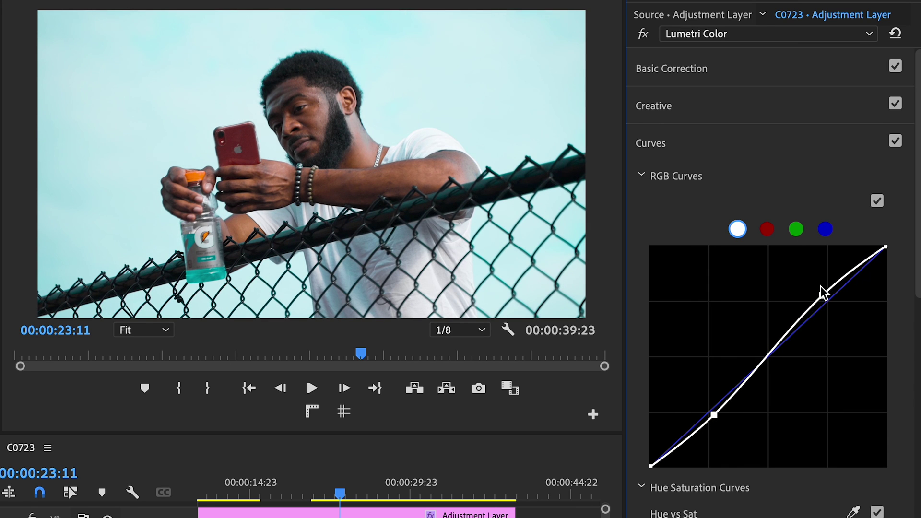
Set the layer's Contrast to -56.0, Highlights to 30.8 and Exposure to 0.1
click(770, 65)
drag(797, 358, 818, 382)
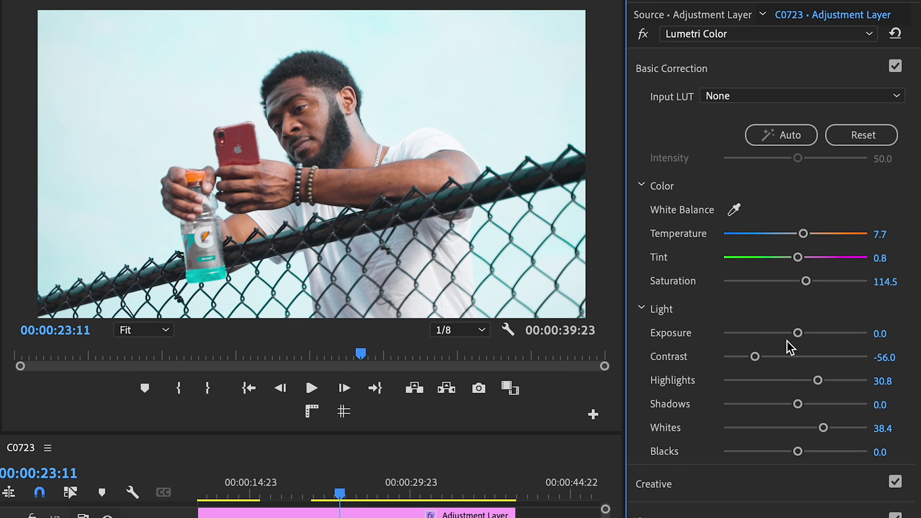
drag(798, 334, 796, 334)
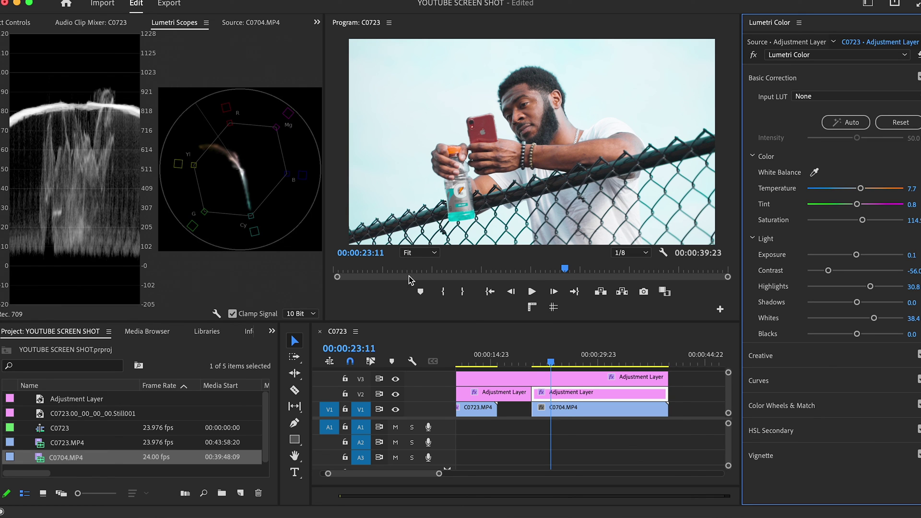
Play the graded C0704.MP4 clip from its beginning to review the result
click(533, 364)
key(space)
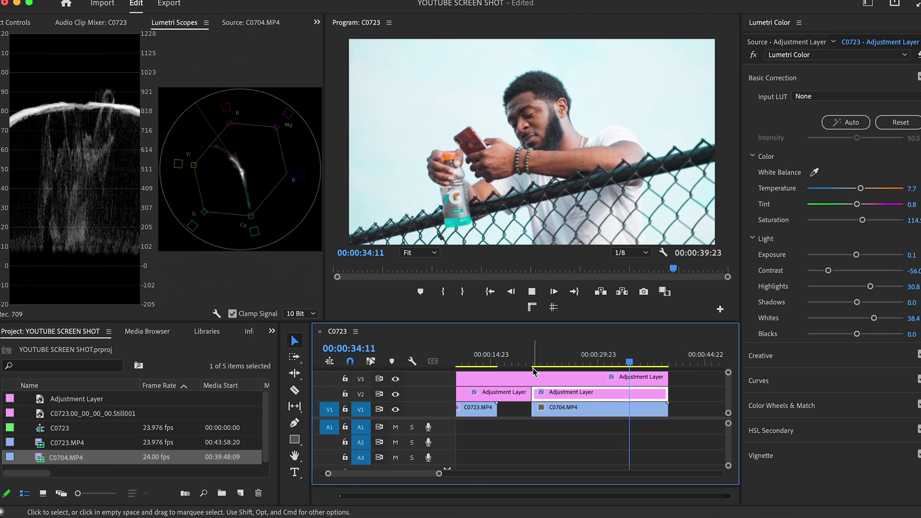
key(space)
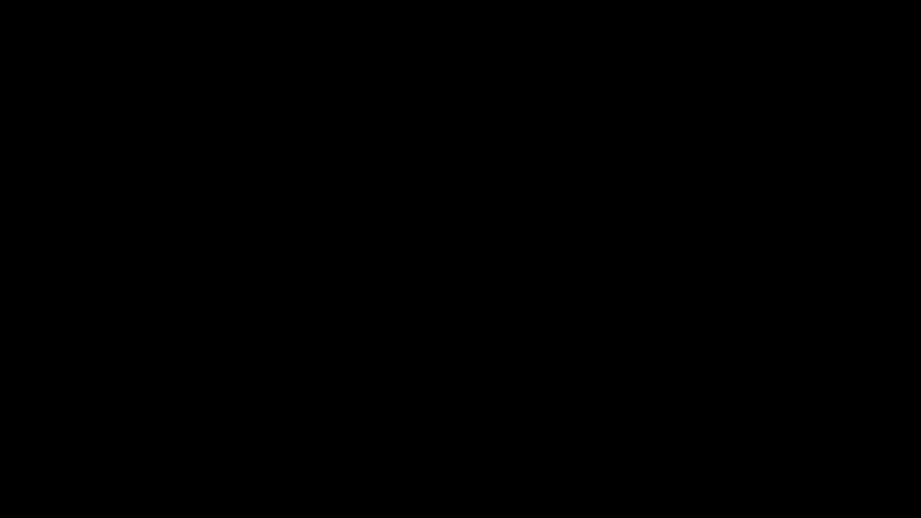